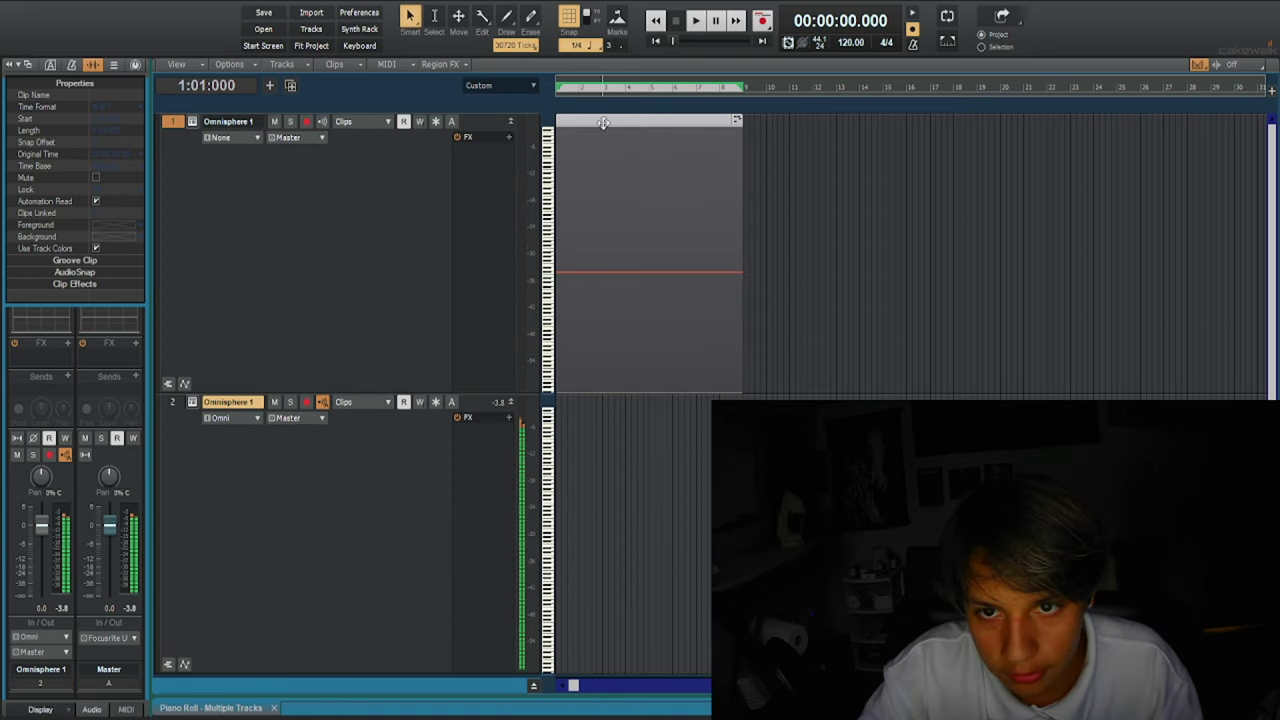
# Copy the Omnisphere clip from track 1 onto track 2 at the same position and toggle playback.
pyautogui.moveTo(603, 121); pyautogui.dragTo(609, 474)
pyautogui.press('space')
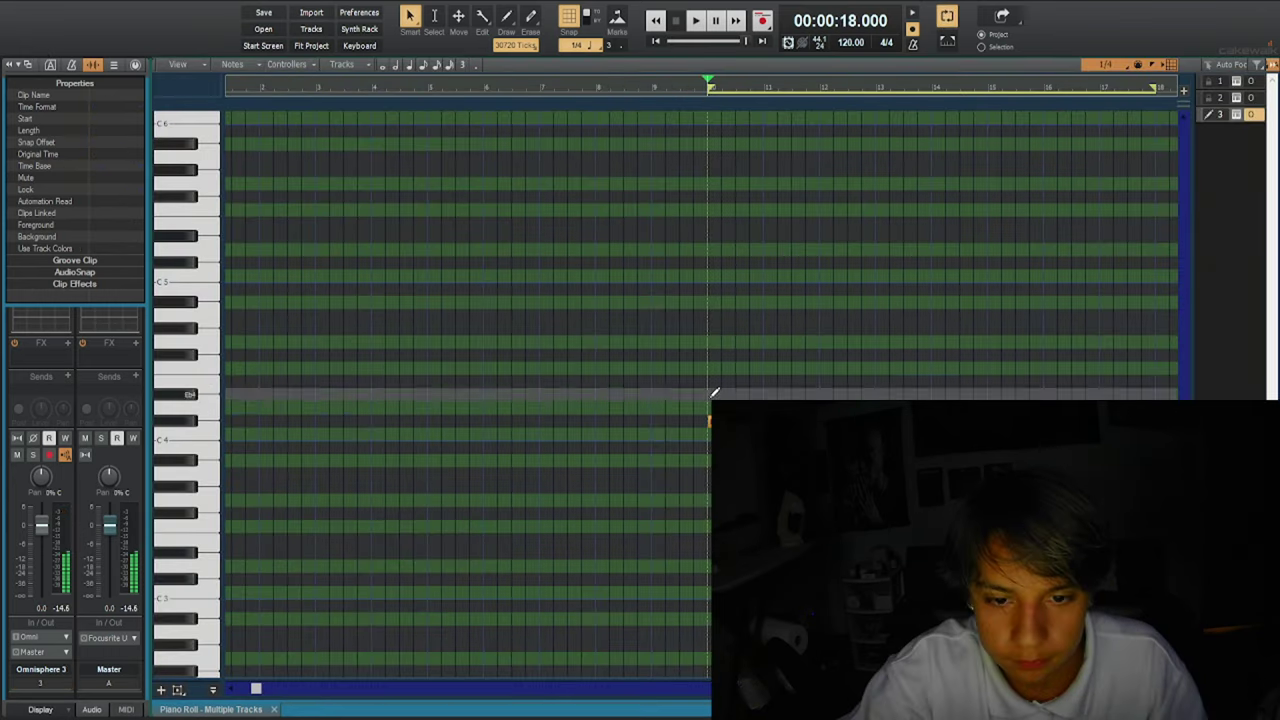
# Draw sustained E4, G#4 and A3 notes from measure 10 to 18 on track 3 and play the chord.
pyautogui.click(711, 385)
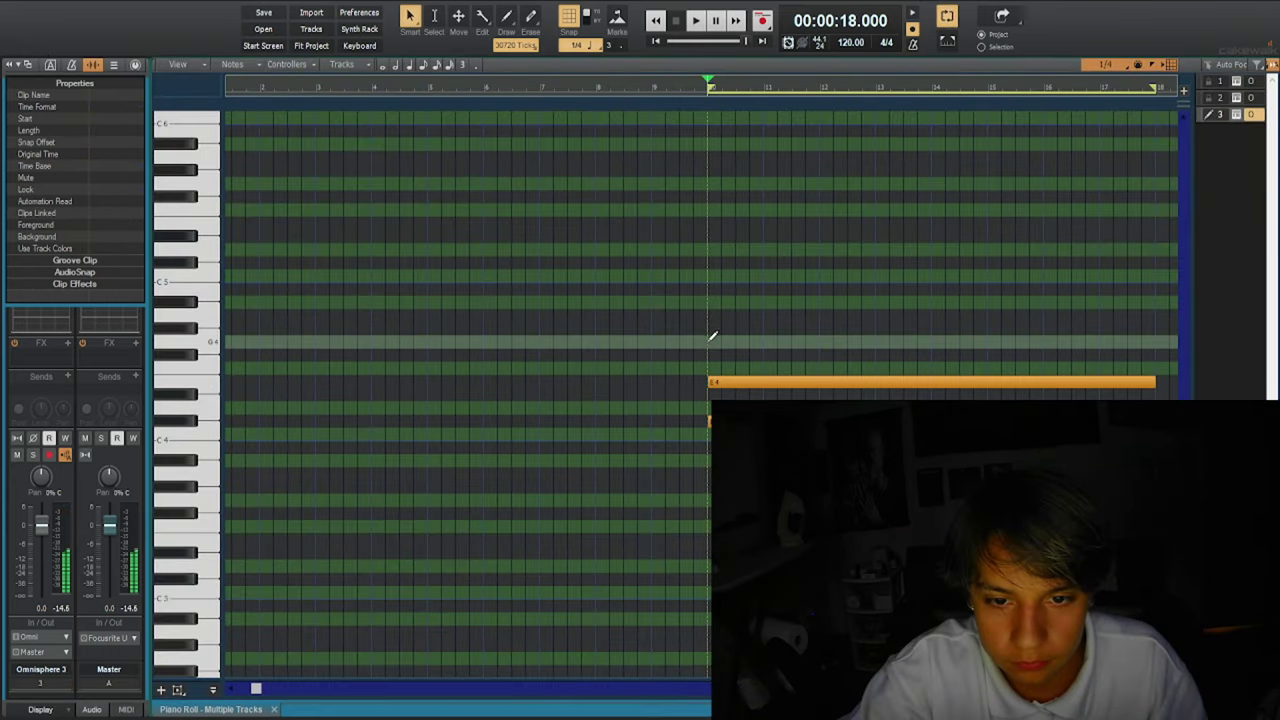
pyautogui.click(712, 332)
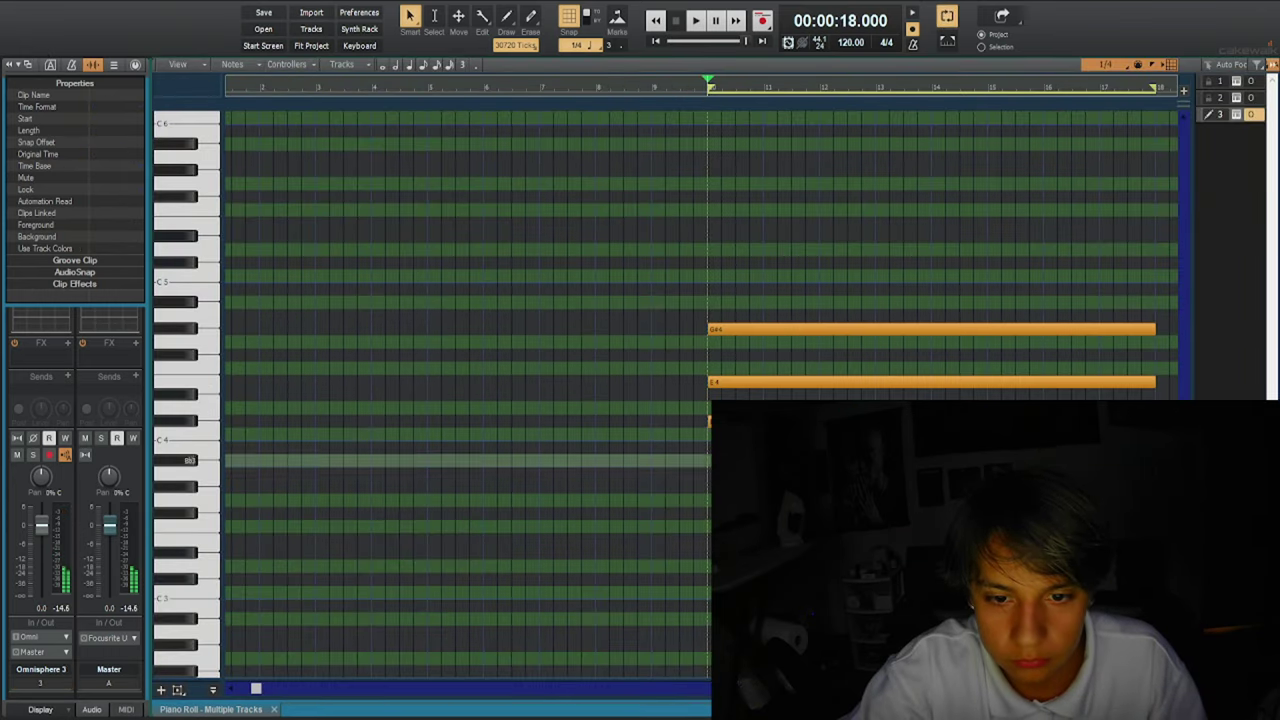
pyautogui.click(712, 474)
pyautogui.press('space')
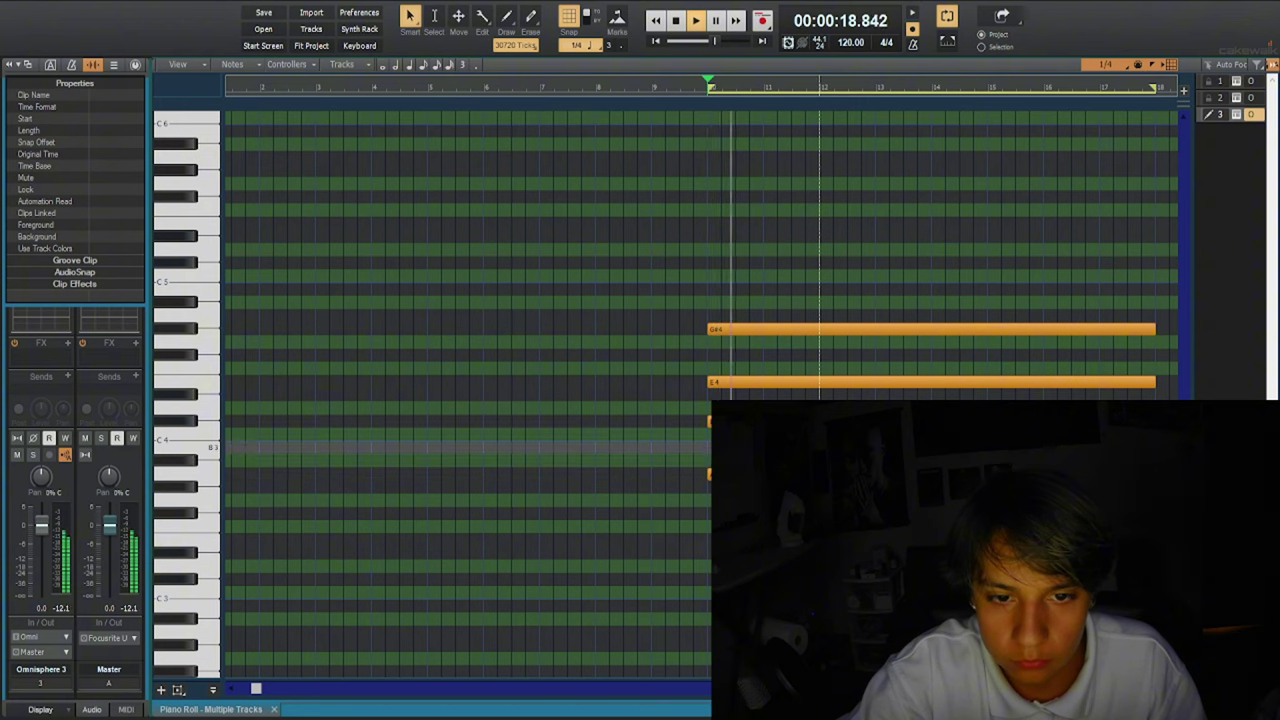
# Split the track 3 chord at measure 12 and lower the second part's E4 to Eb4 and A3 to G#3.
pyautogui.moveTo(829, 314); pyautogui.dragTo(860, 434)
pyautogui.keyDown('alt'); pyautogui.click(819, 474); pyautogui.keyUp('alt')
pyautogui.press('space')
pyautogui.click(860, 274)
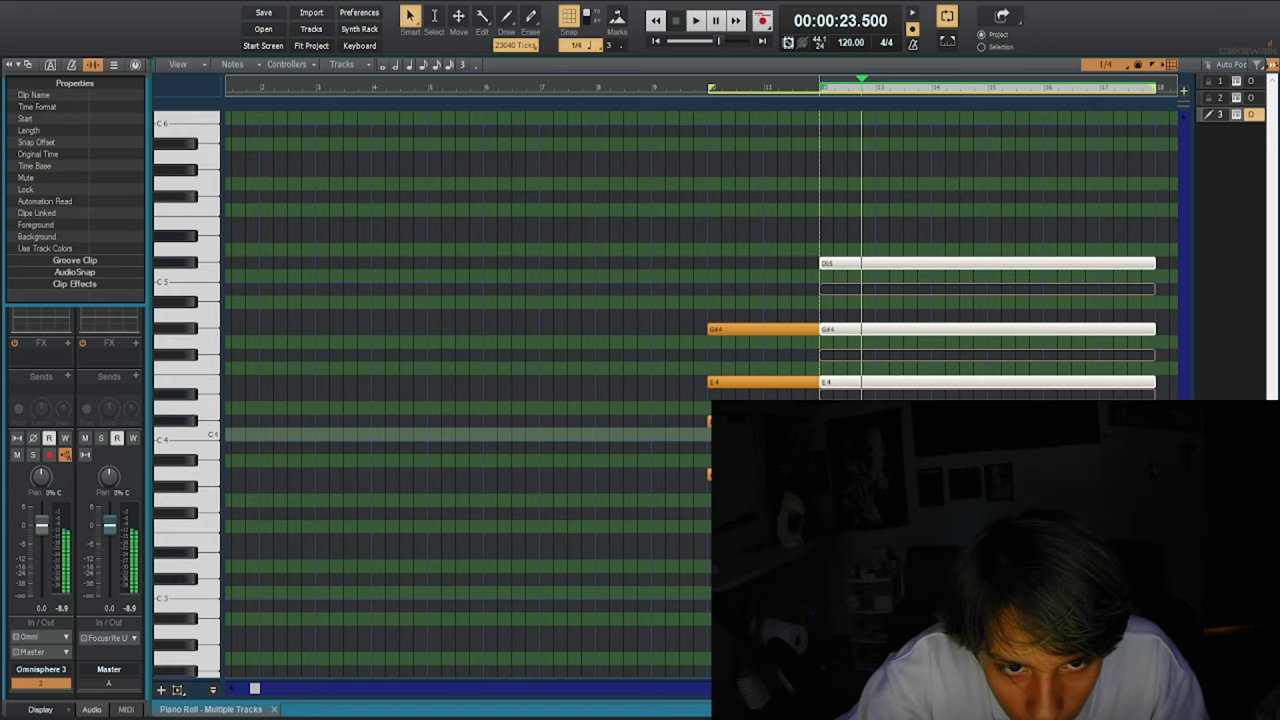
pyautogui.moveTo(860, 434); pyautogui.dragTo(860, 500)
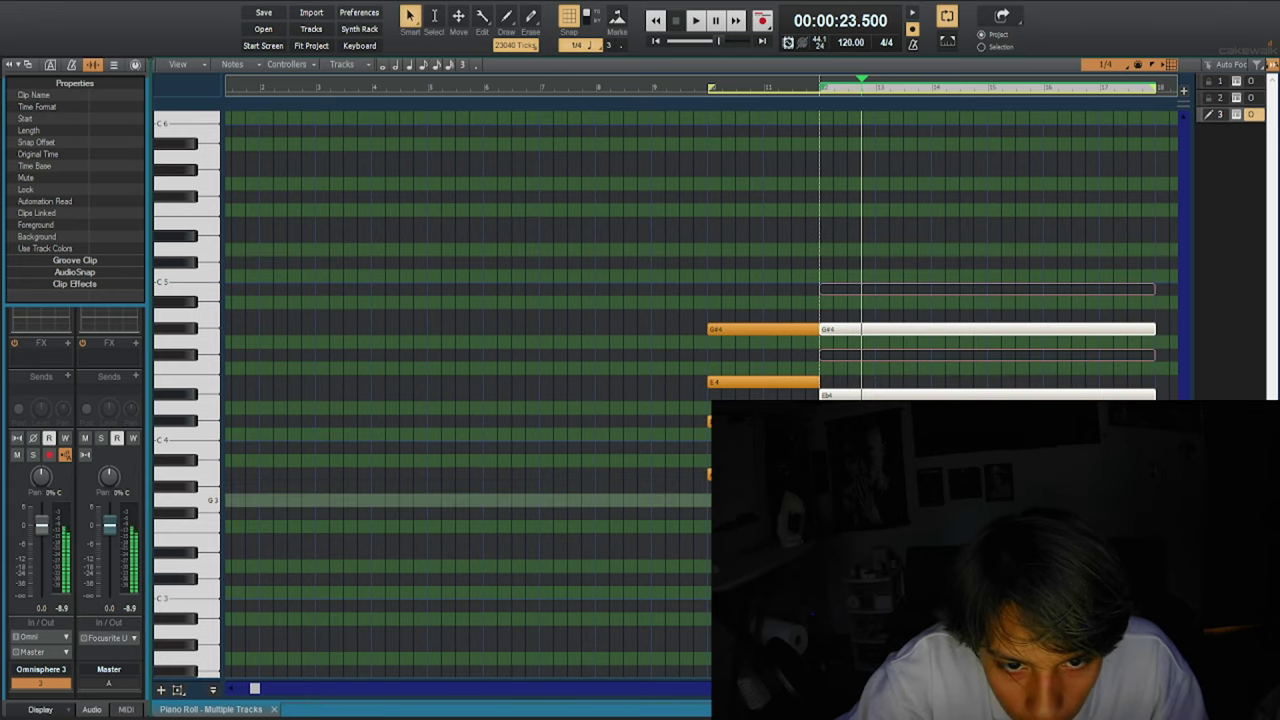
# Split the chord again at measure 14 and lower the top note of the last part to F#4.
pyautogui.keyDown('alt'); pyautogui.click(932, 487); pyautogui.keyUp('alt')
pyautogui.moveTo(971, 316); pyautogui.dragTo(1120, 606)
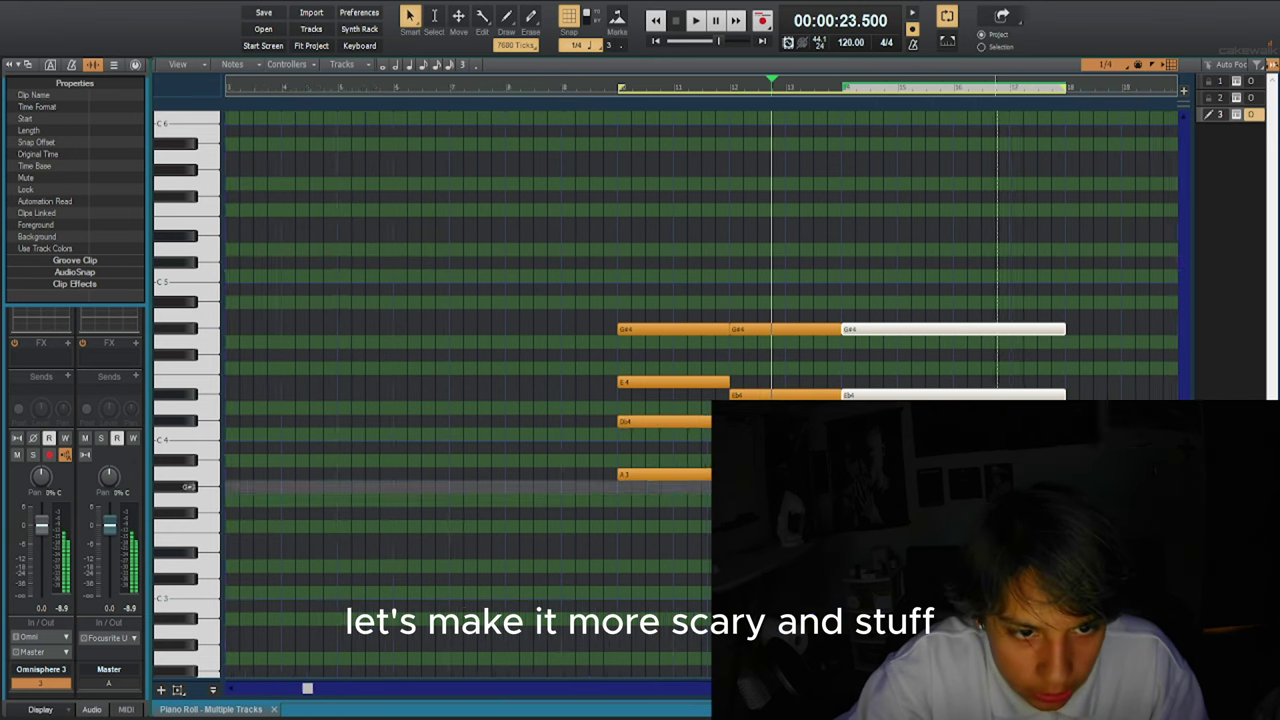
pyautogui.hscroll(3, 997, 487)
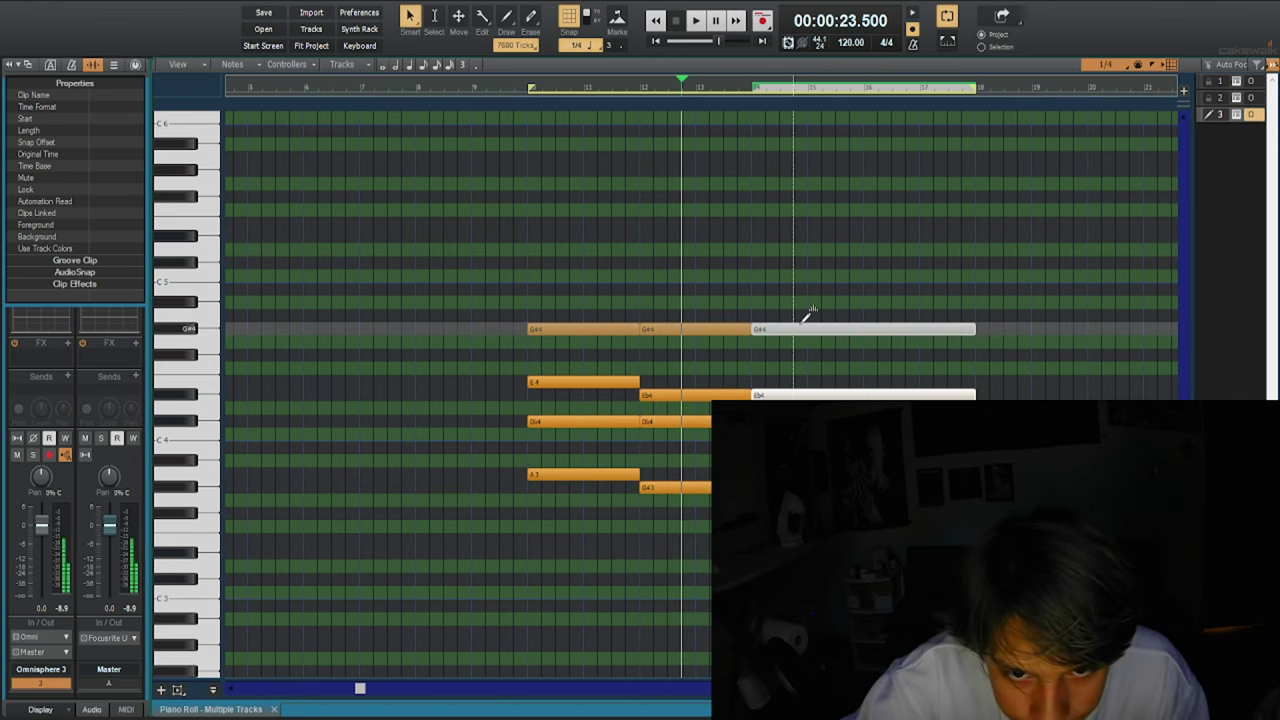
pyautogui.moveTo(805, 322); pyautogui.dragTo(791, 363)
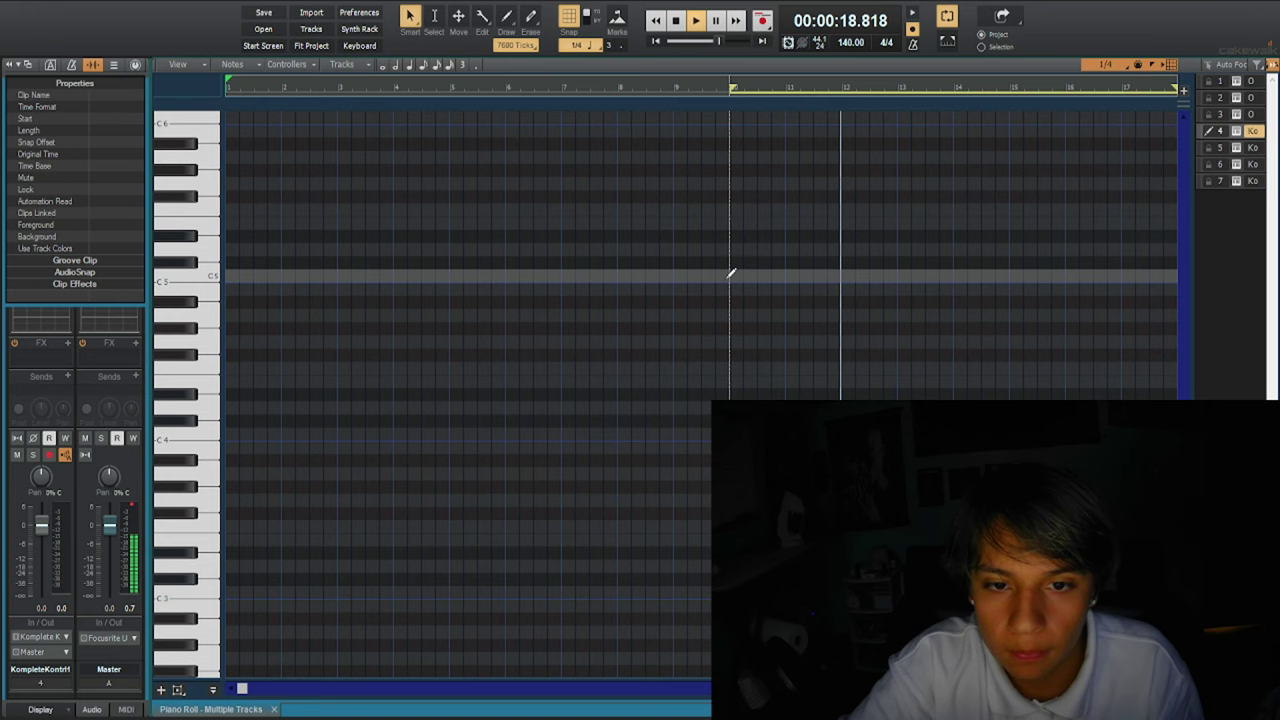
# Draw four consecutive C5 quarter notes on track 4 from the start of measure 10.
pyautogui.click(736, 276)
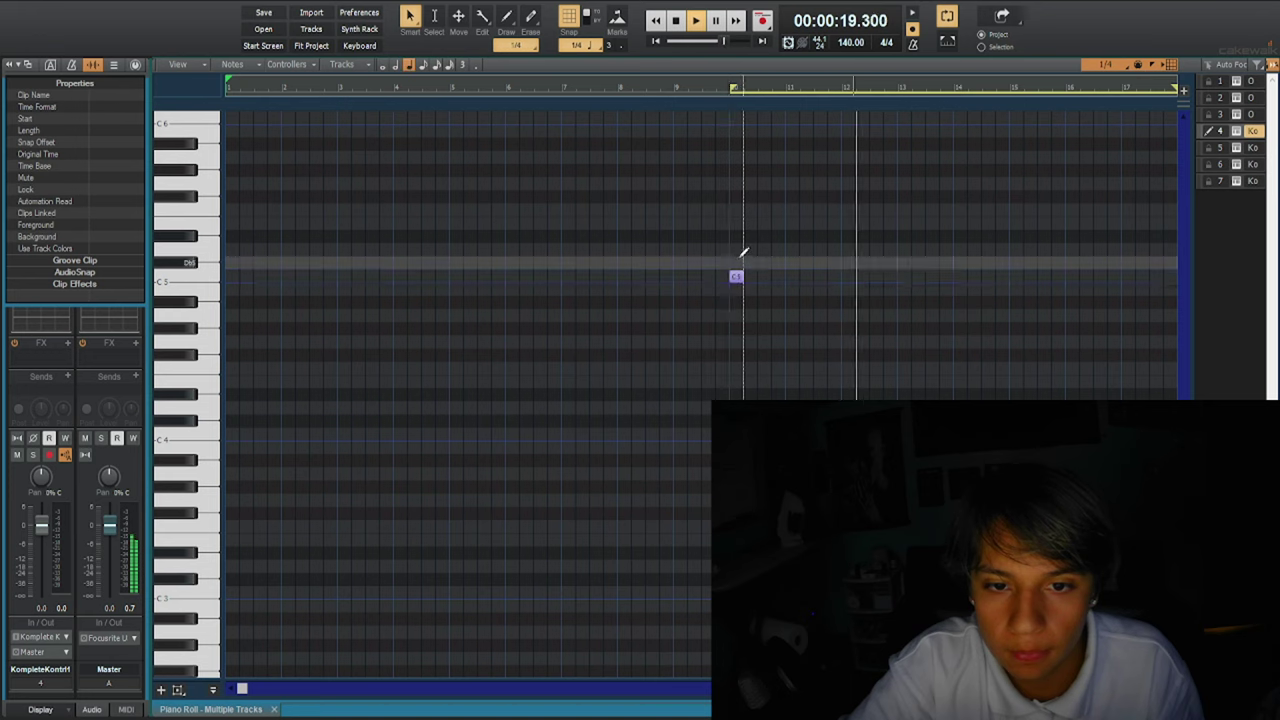
pyautogui.click(750, 274)
pyautogui.click(765, 274)
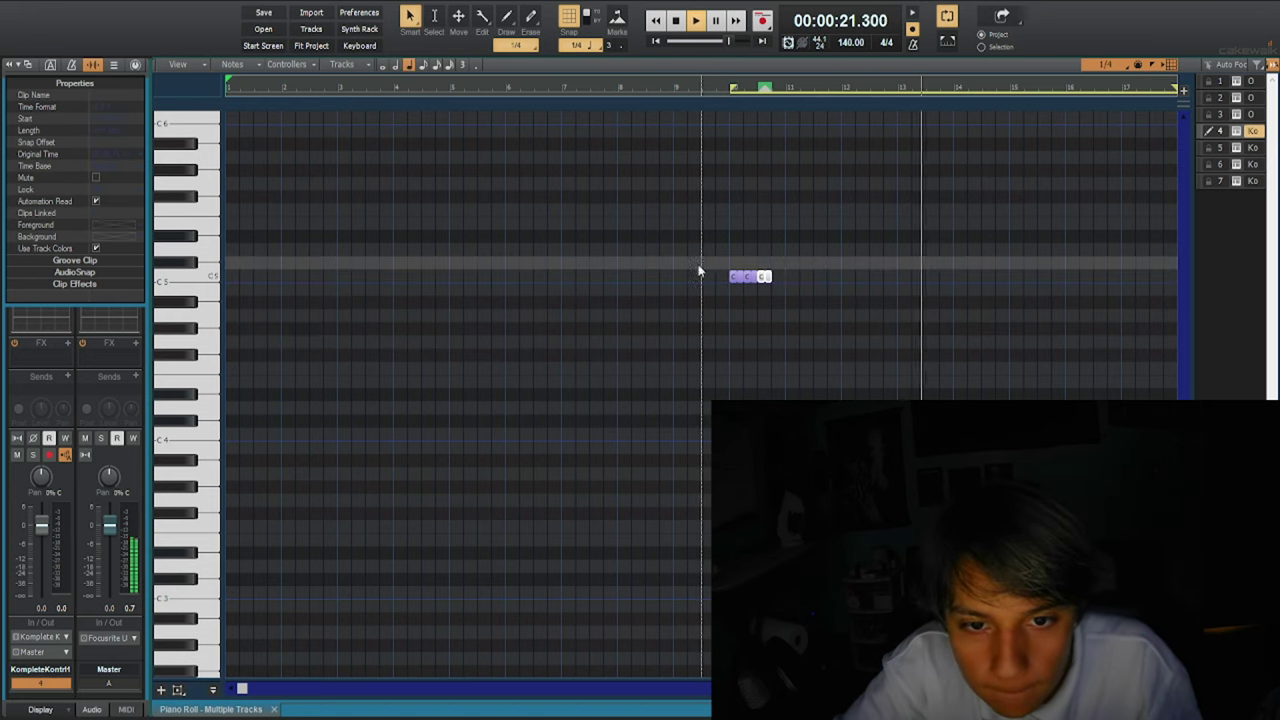
pyautogui.click(778, 275)
# Duplicate the four-note C5 pattern repeatedly to fill the loop through measure 17, and return to the track view.
pyautogui.hotkey('ctrl', 'a')
pyautogui.scroll(-5, 695, 263)
pyautogui.scroll(5, 275, 271)
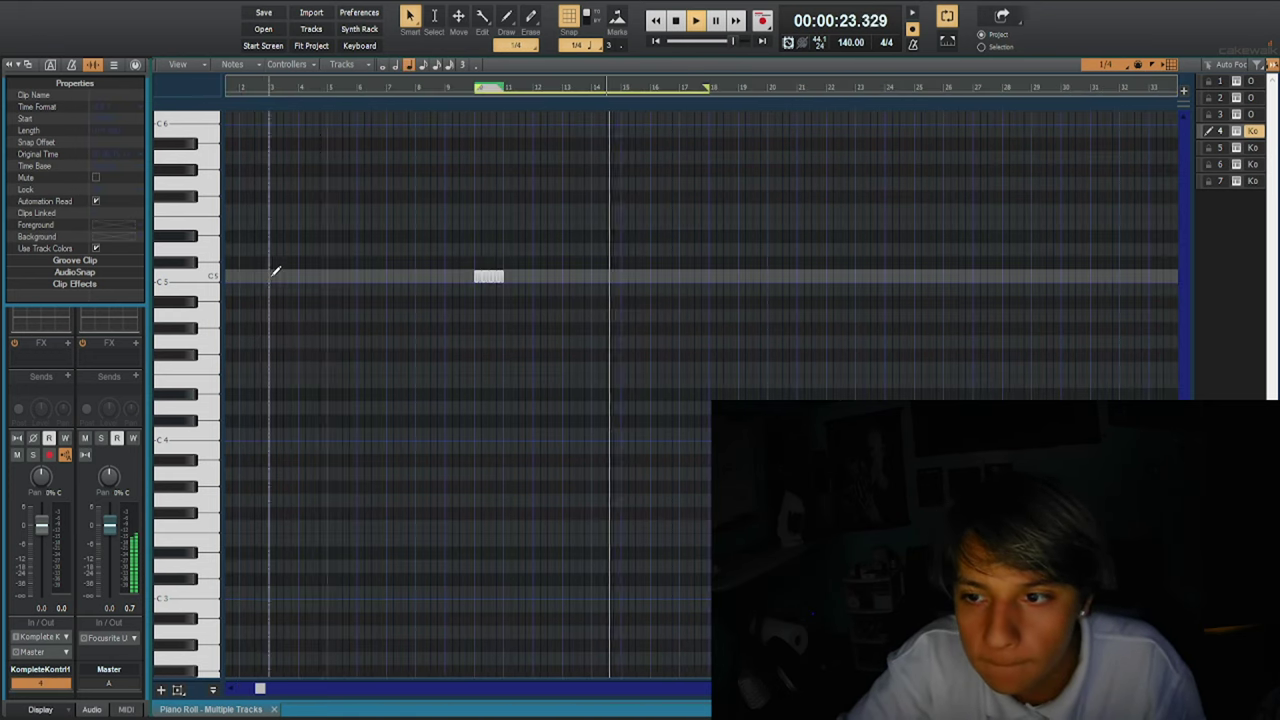
pyautogui.hotkey('ctrl', 'd')
pyautogui.hotkey('ctrl', 'd')
pyautogui.hotkey('ctrl', 'd')
pyautogui.hotkey('ctrl', 'd')
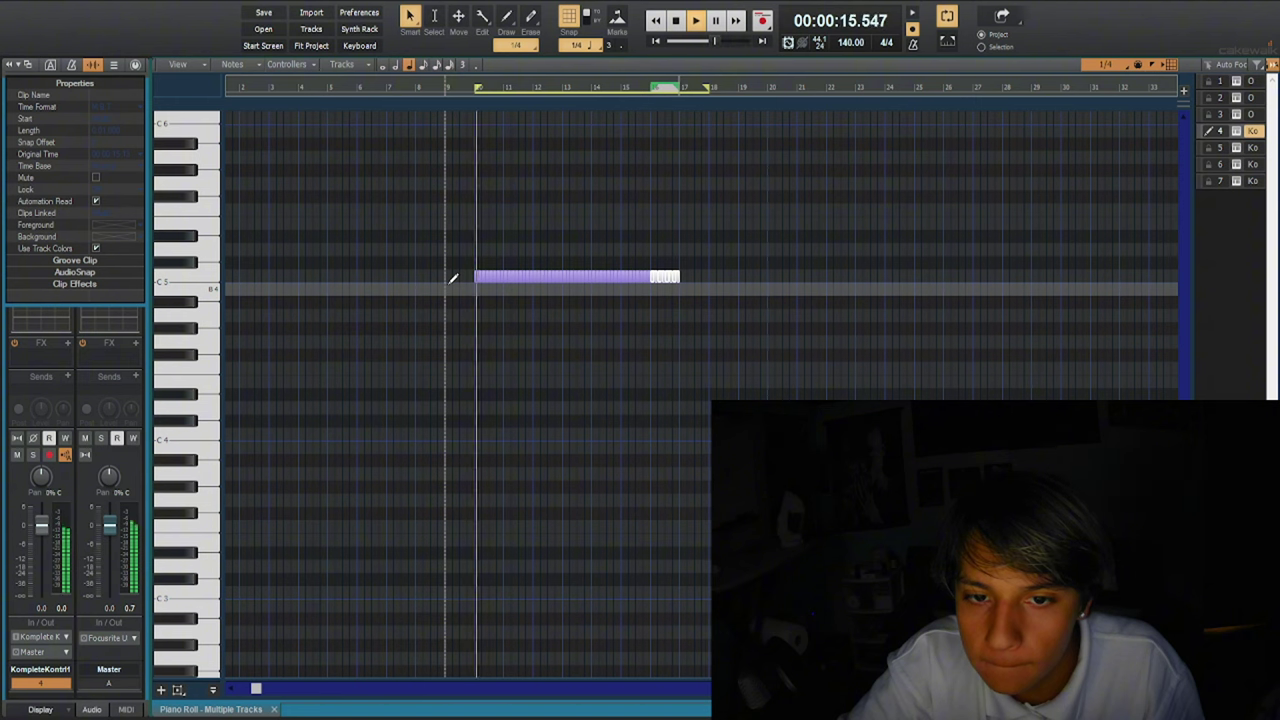
pyautogui.hotkey('ctrl', 'd')
pyautogui.scroll(3, 580, 296)
pyautogui.press('d')
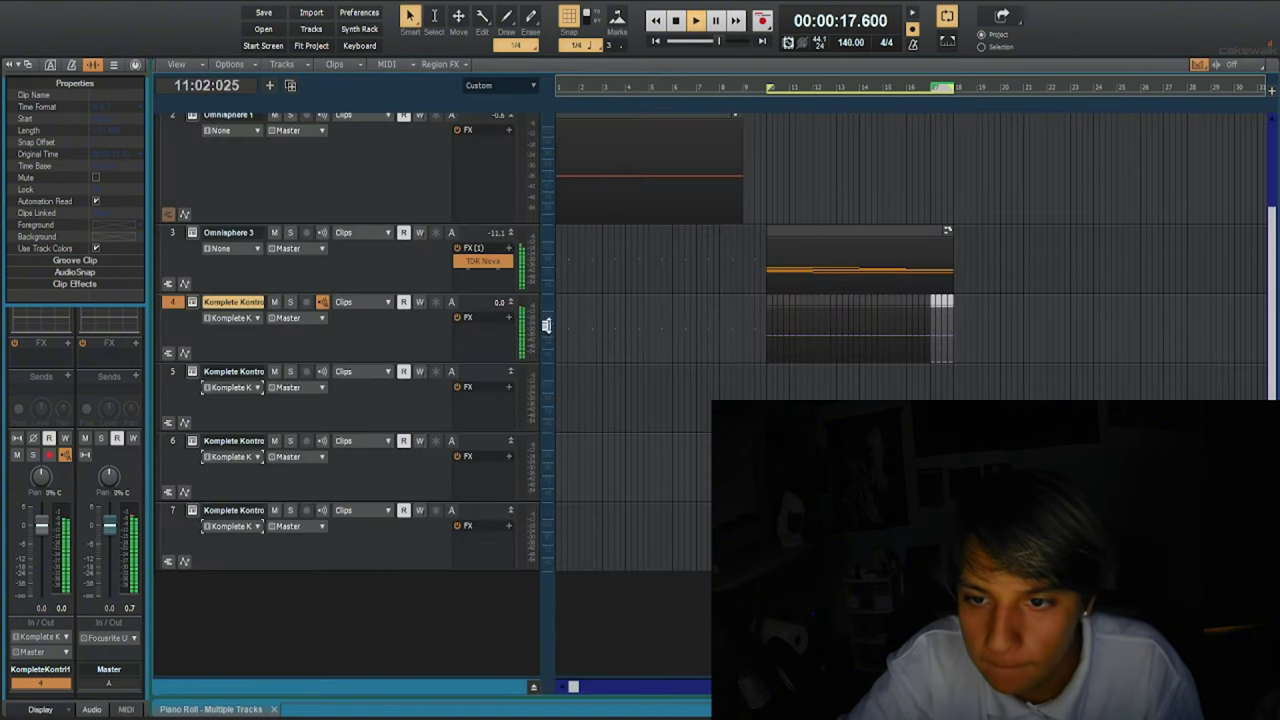
# Draw two C5 quarter notes in the second half of measure 10 on track 5 and move the second one further along.
pyautogui.click(455, 400)
pyautogui.press('d')
pyautogui.click(335, 277)
pyautogui.click(362, 277)
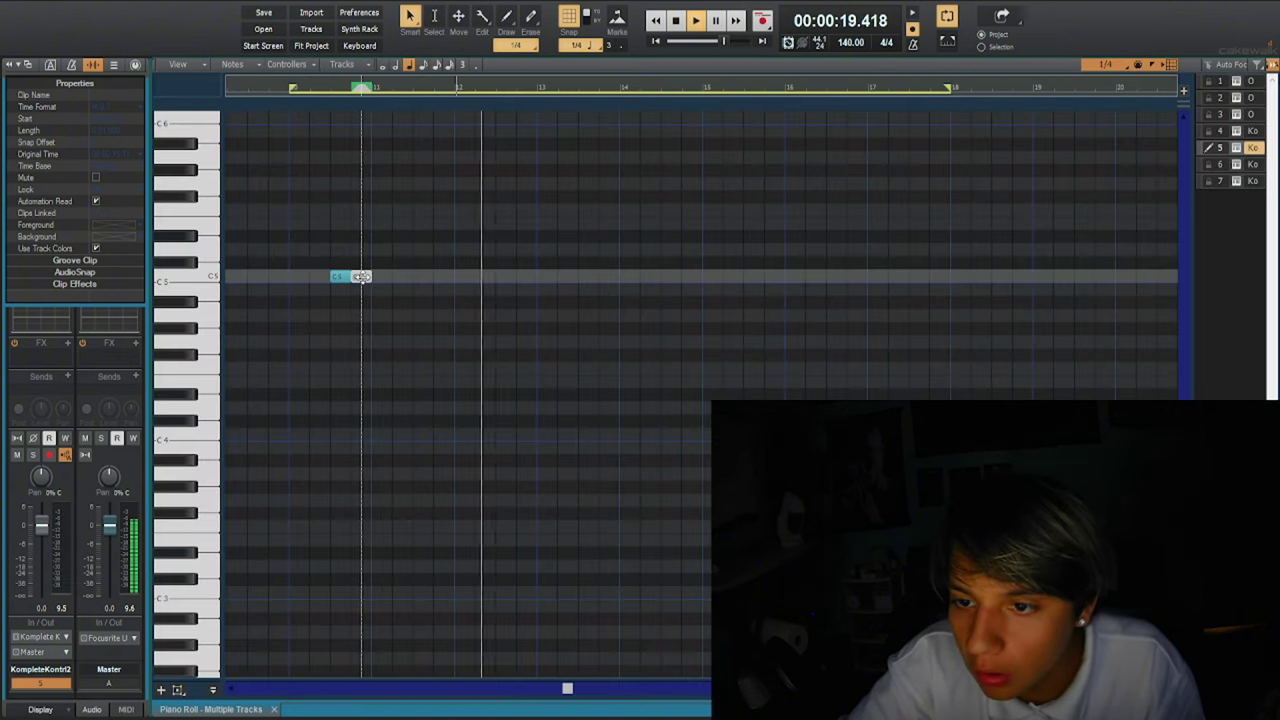
pyautogui.moveTo(362, 277)
pyautogui.mouseDown()
pyautogui.moveTo(510, 275)
pyautogui.moveTo(503, 240)
pyautogui.mouseUp()
# Duplicate the track 5 notes along the loop, undoing the surplus copies.
pyautogui.hotkey('ctrl', 'd')
pyautogui.hotkey('ctrl', 'd')
pyautogui.hotkey('ctrl', 'd')
pyautogui.hotkey('ctrl', 'z')
pyautogui.hotkey('ctrl', 'z')
pyautogui.hotkey('ctrl', 'd')
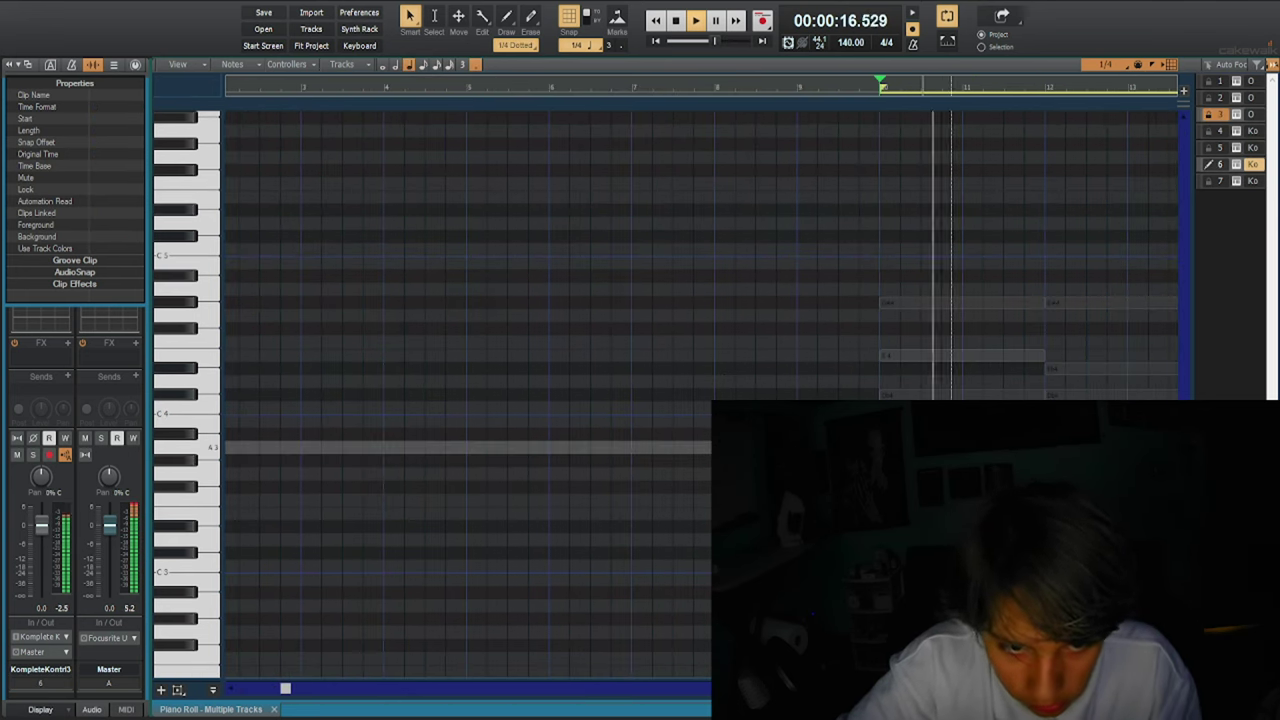
# Draw bass notes at A3 on track 6, following the root of the first track 3 chord.
pyautogui.click(941, 448)
pyautogui.press('w')
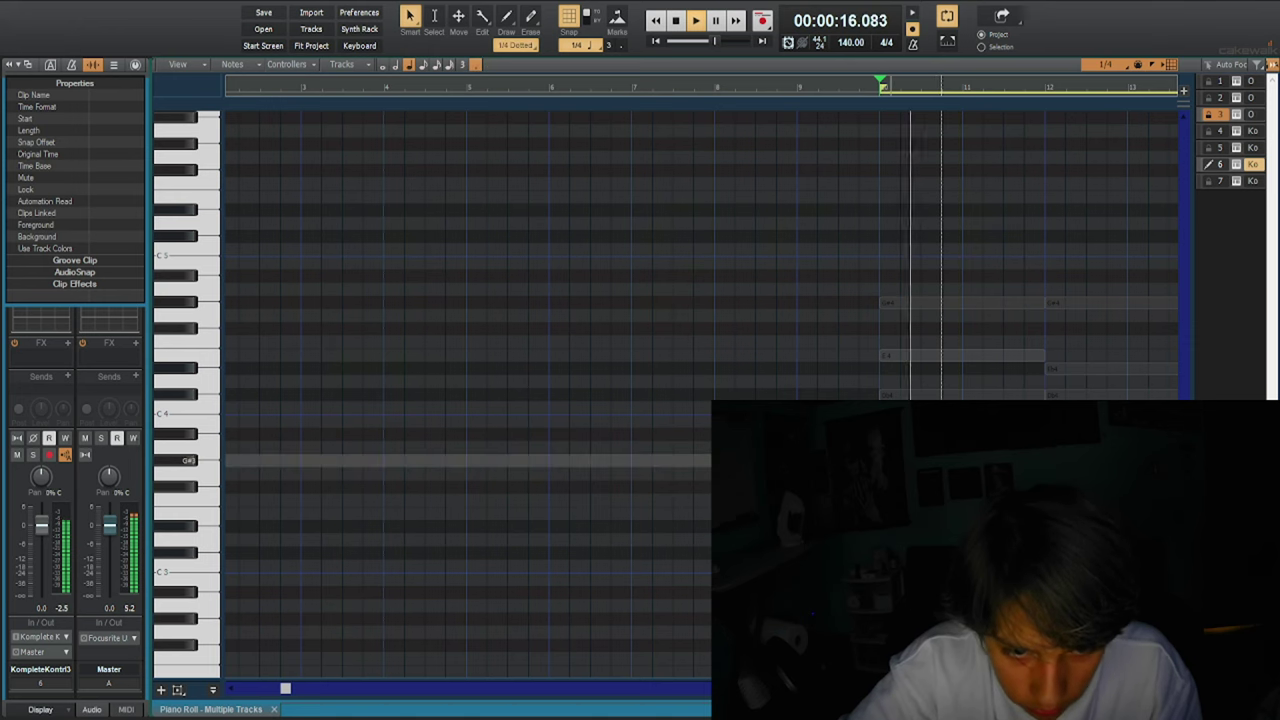
pyautogui.hscroll(1, 941, 461)
pyautogui.click(852, 448)
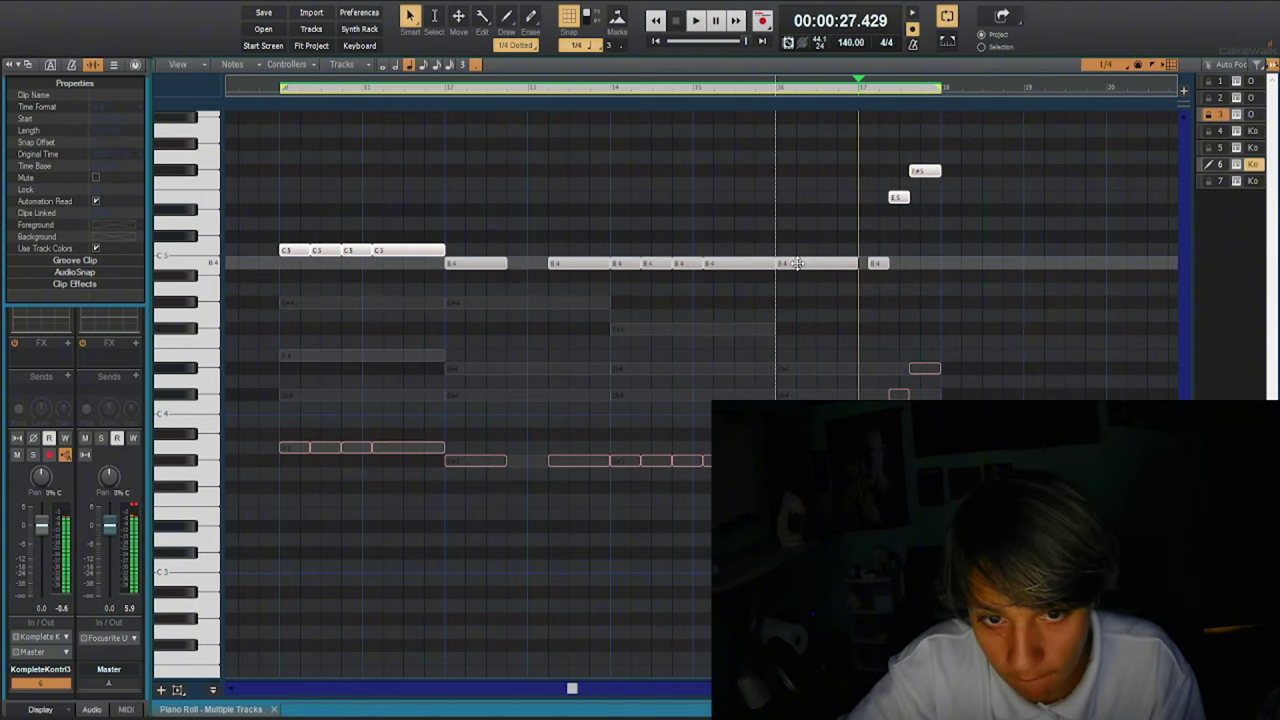
# Transpose all track 6 notes down three semitones so they start on A4 and G#4, and play from the loop start.
pyautogui.moveTo(795, 262); pyautogui.dragTo(795, 301)
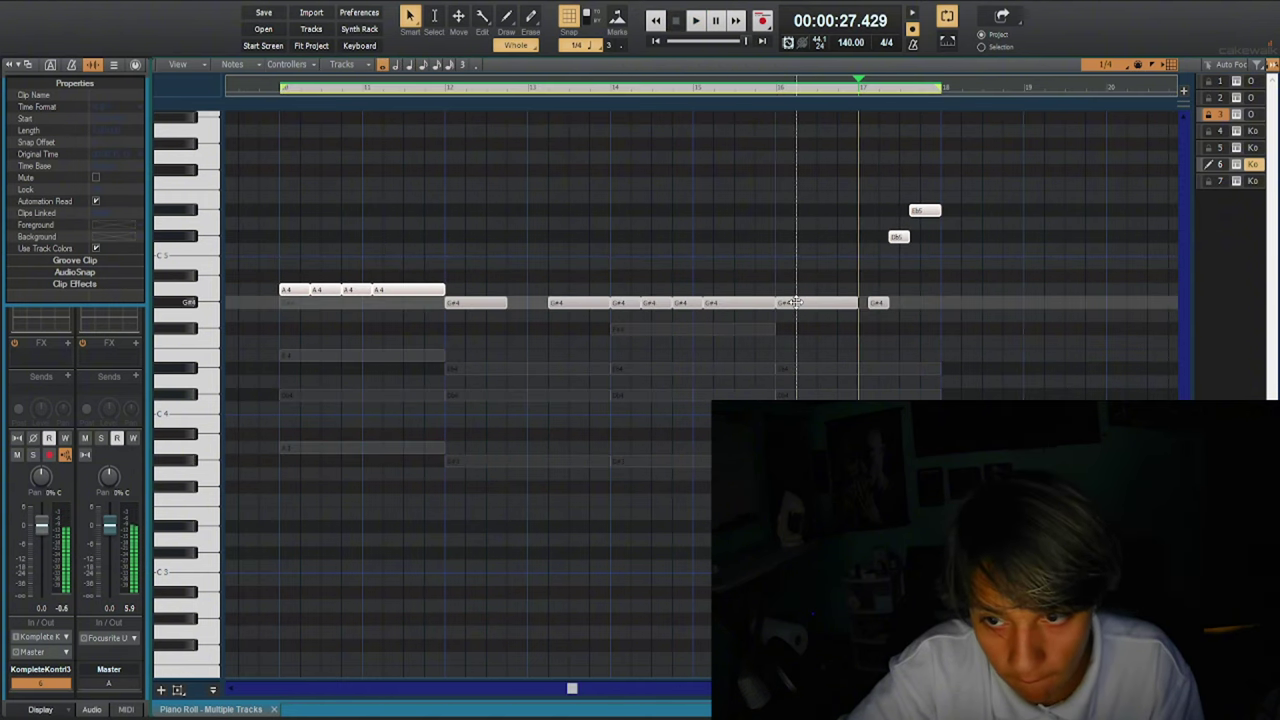
pyautogui.press('w')
pyautogui.press('space')
pyautogui.click(705, 259)
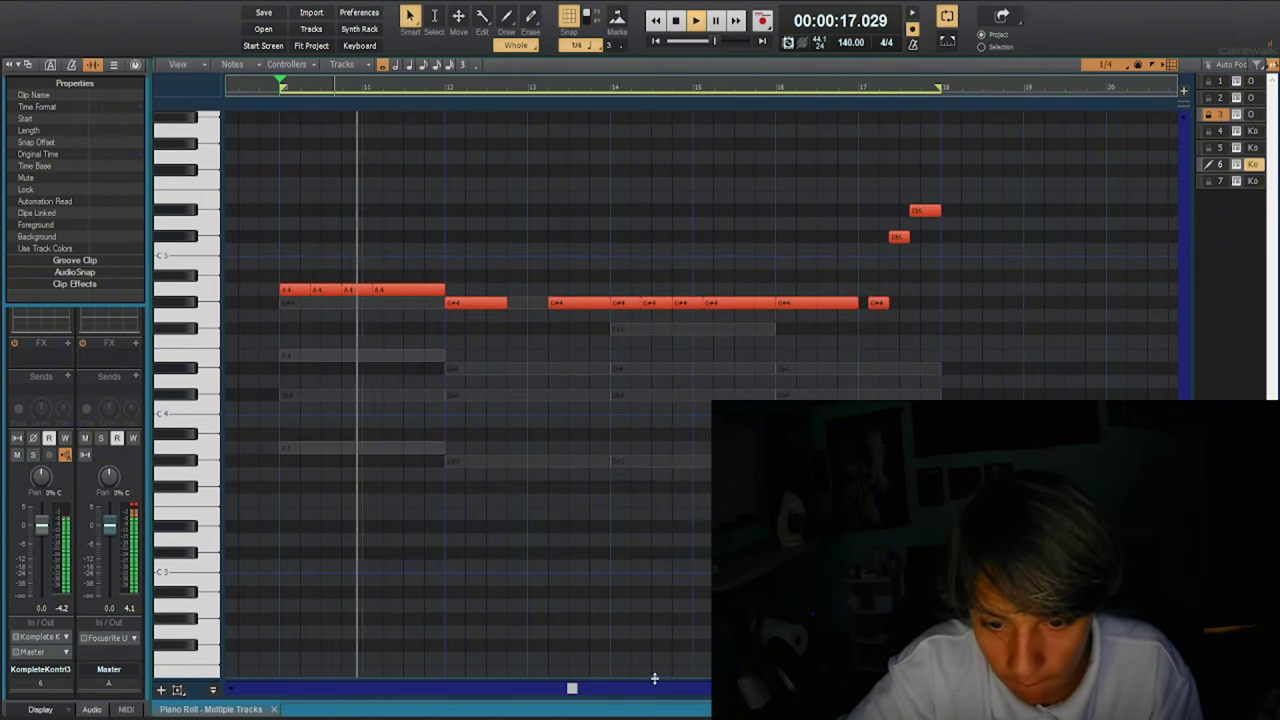
# Show the velocity lane, raise the velocity of all track 6 notes to about 117, and return to the track view.
pyautogui.doubleClick(654, 679)
pyautogui.hotkey('ctrl', 'a')
pyautogui.moveTo(548, 557); pyautogui.dragTo(548, 545)
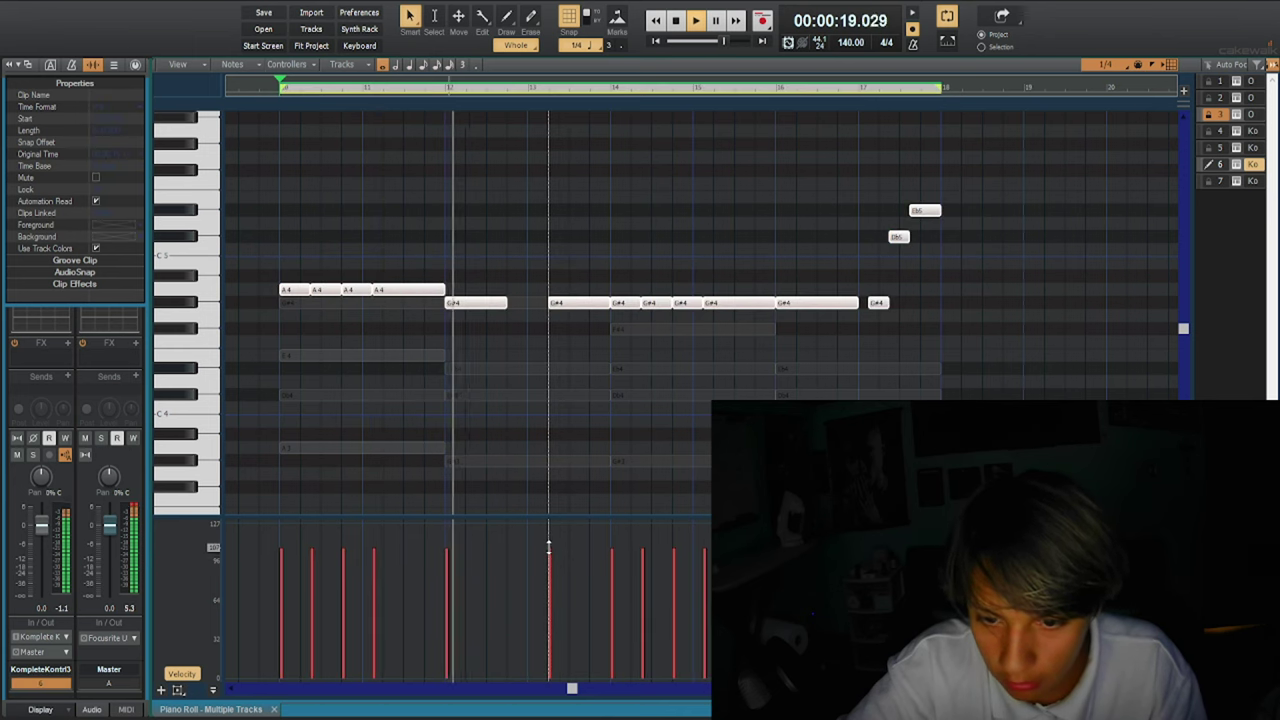
pyautogui.press('space')
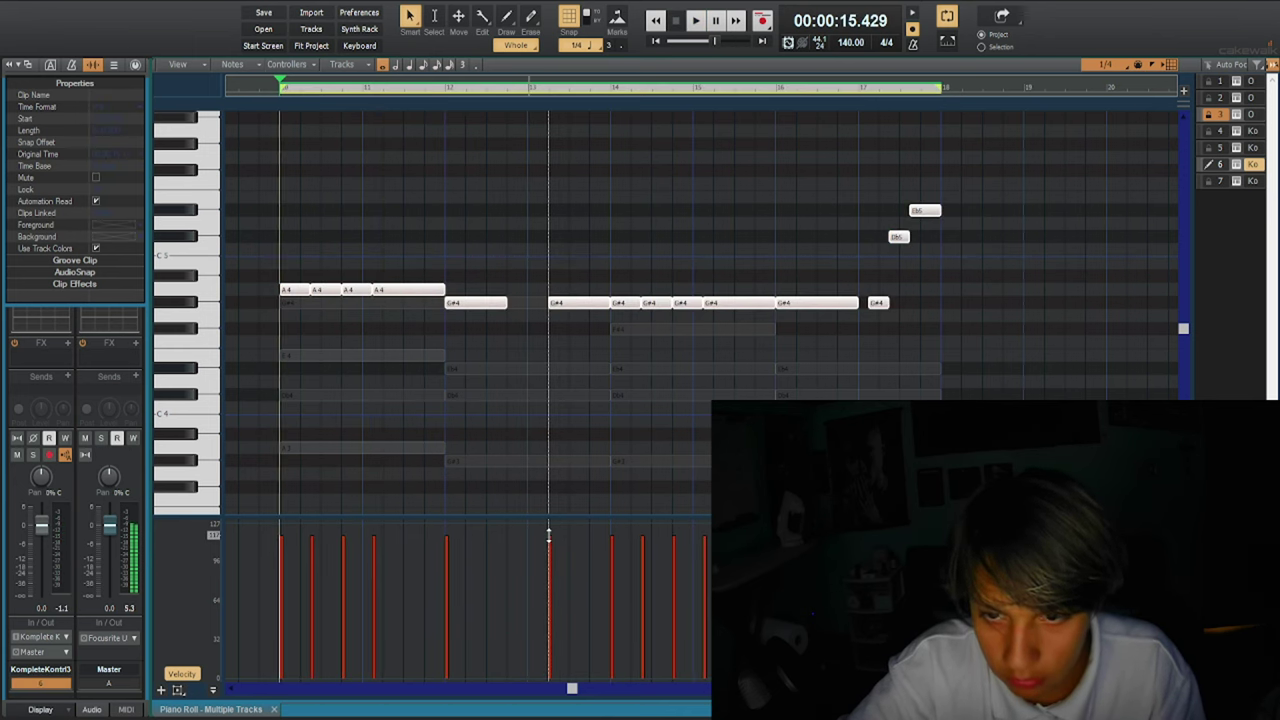
pyautogui.press('space')
pyautogui.click(524, 478)
pyautogui.press('d')
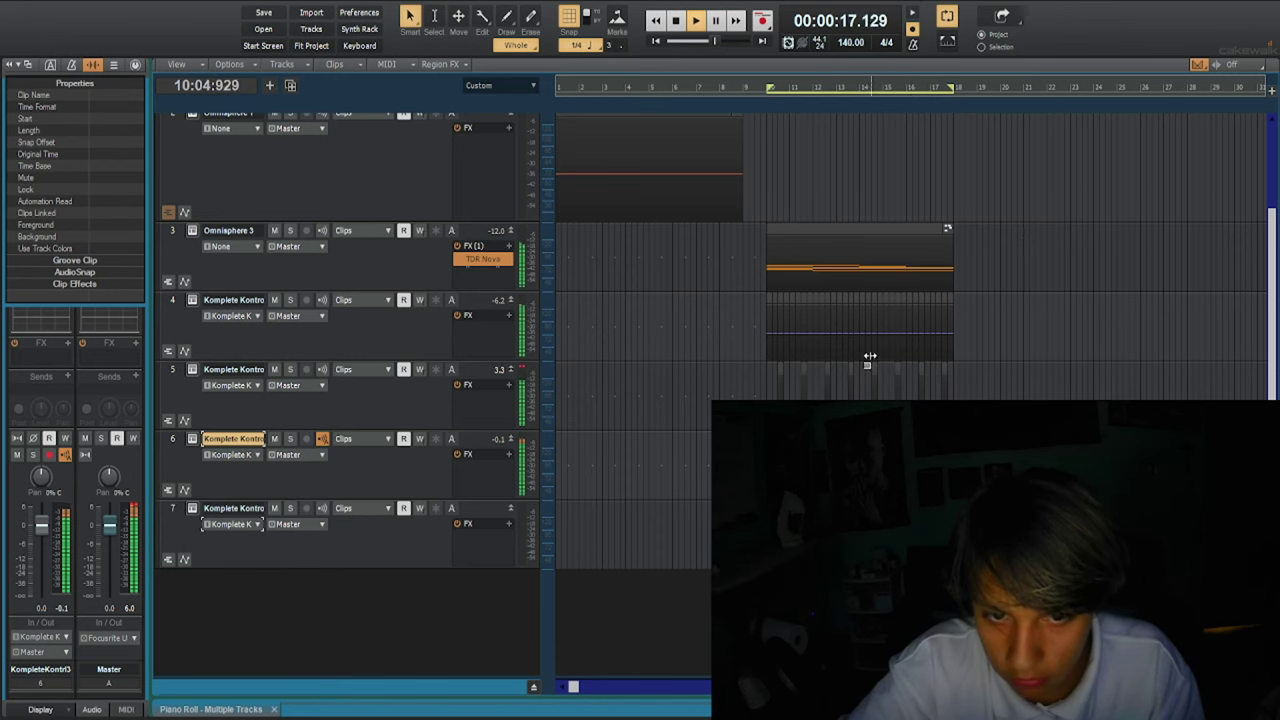
# Select the loop clips on tracks 3 to 6 and copy them.
pyautogui.scroll(1, 791, 352)
pyautogui.moveTo(757, 349); pyautogui.dragTo(1114, 394)
pyautogui.press('space')
pyautogui.hotkey('ctrl', 'c')
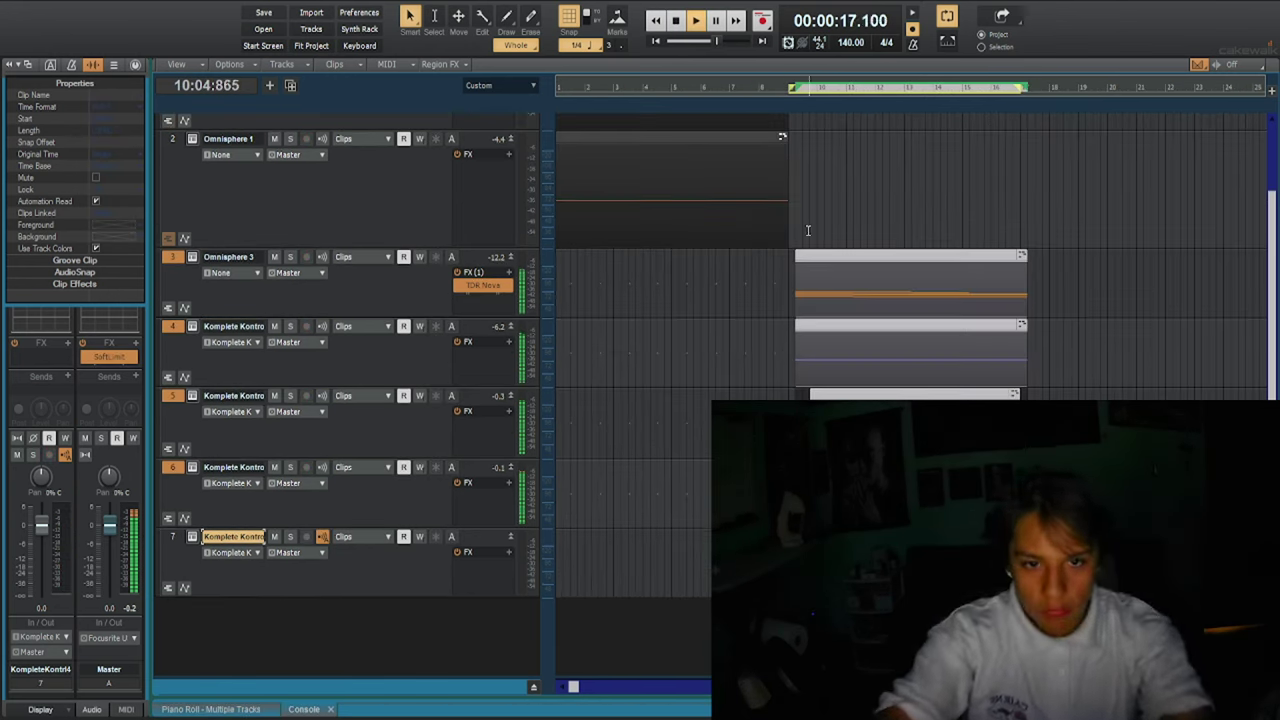
# Select the clips on tracks 3 to 6, shift them to start at measure 9, and play back.
pyautogui.scroll(3, 774, 229)
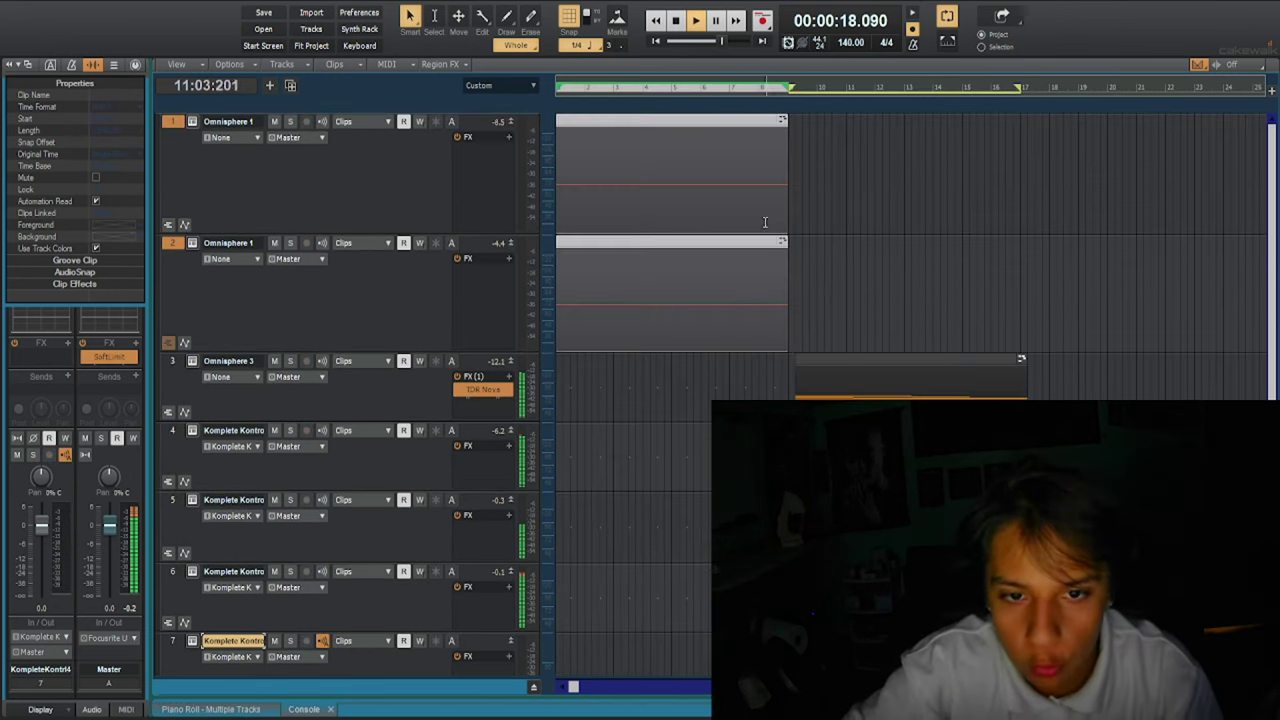
pyautogui.moveTo(828, 270); pyautogui.dragTo(829, 398)
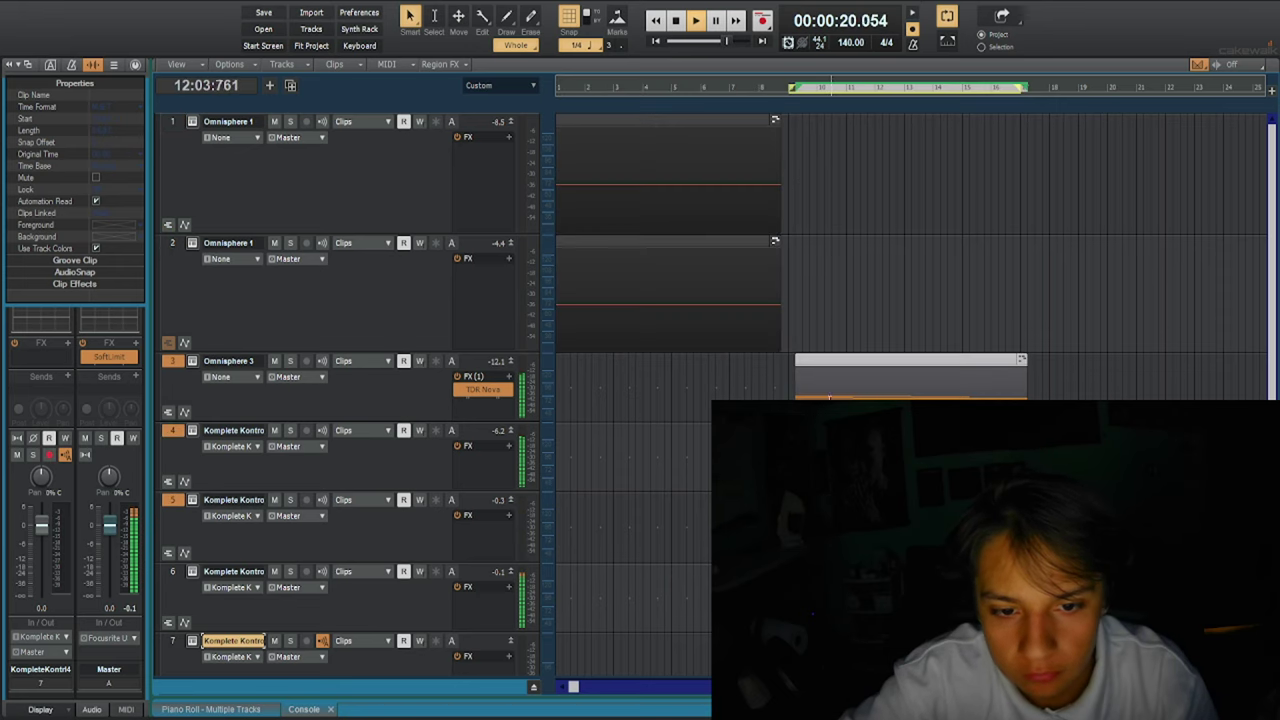
pyautogui.press('space')
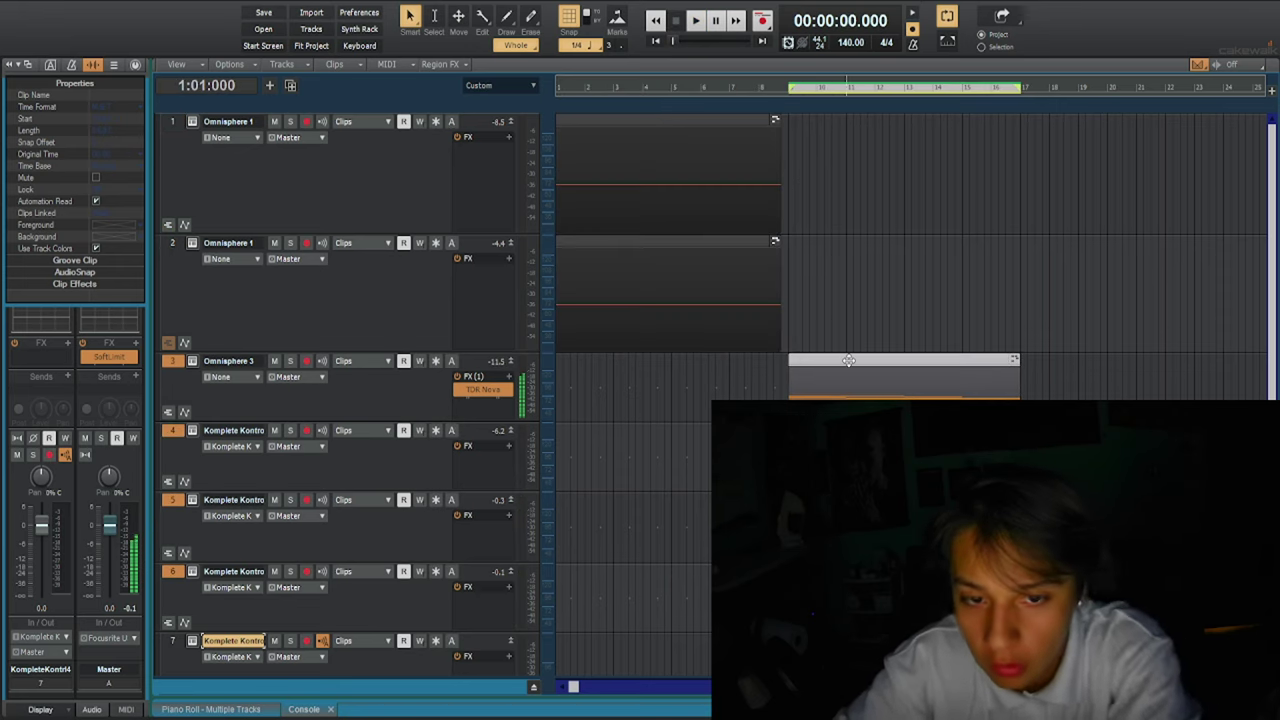
pyautogui.press('space')
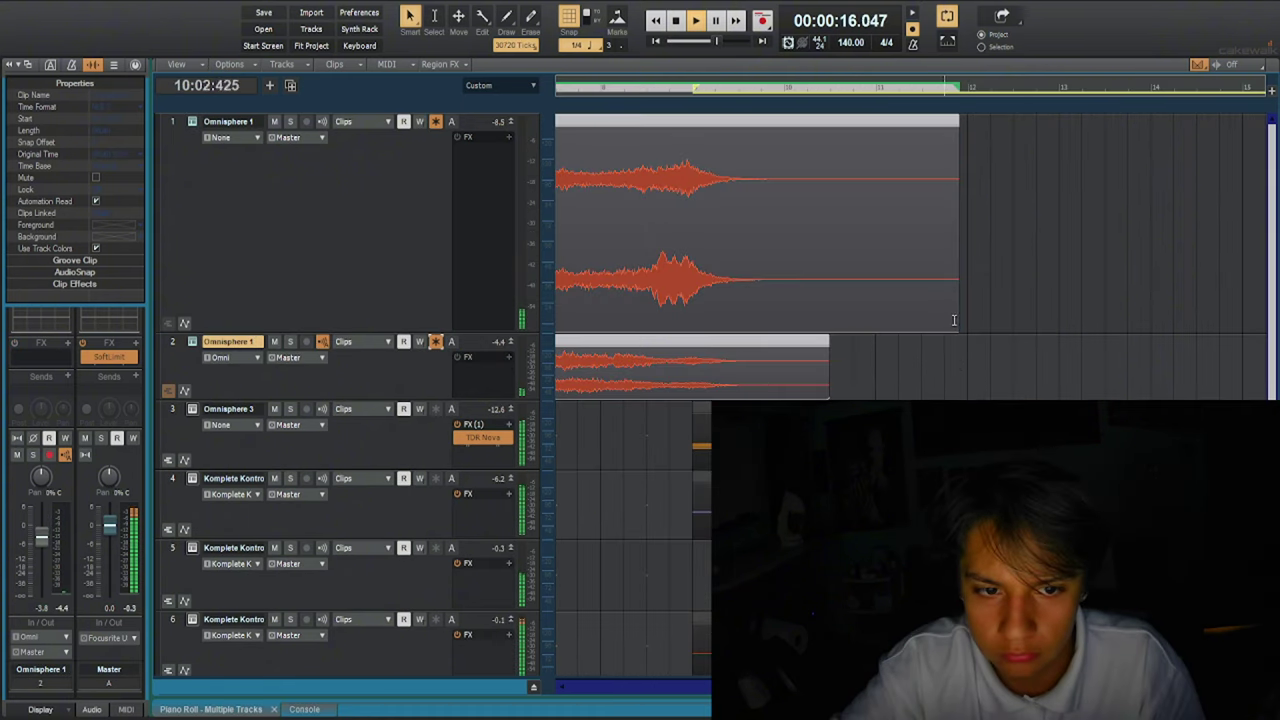
# Trim the ends of the two Omnisphere audio clips on tracks 1 and 2 to measure 9, and play the transition.
pyautogui.moveTo(957, 325); pyautogui.dragTo(693, 322)
pyautogui.press('space')
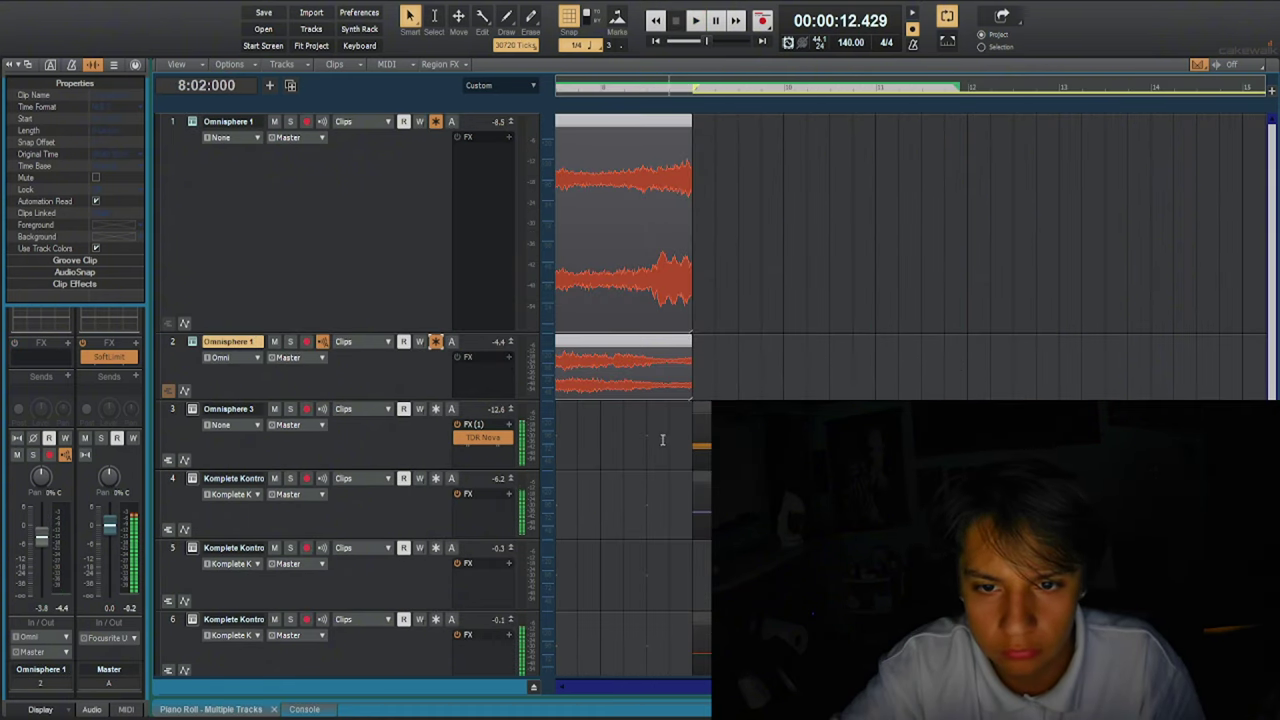
pyautogui.press('space')
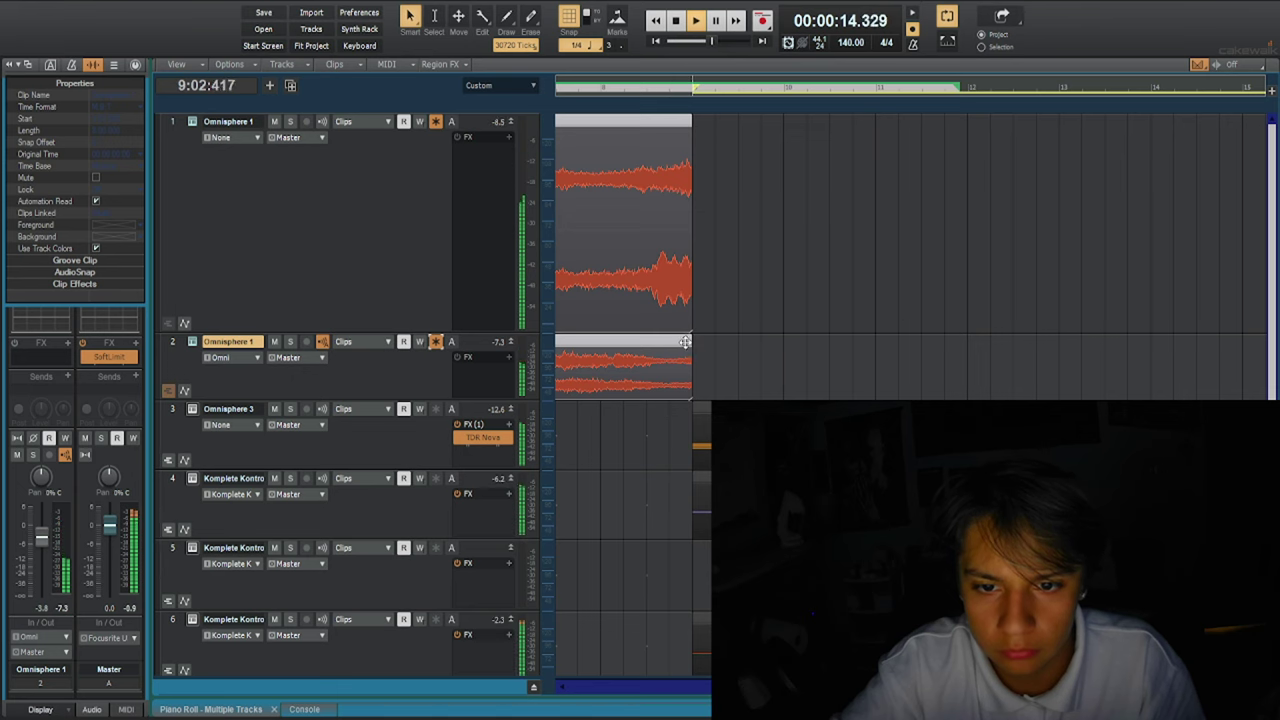
pyautogui.doubleClick(682, 352)
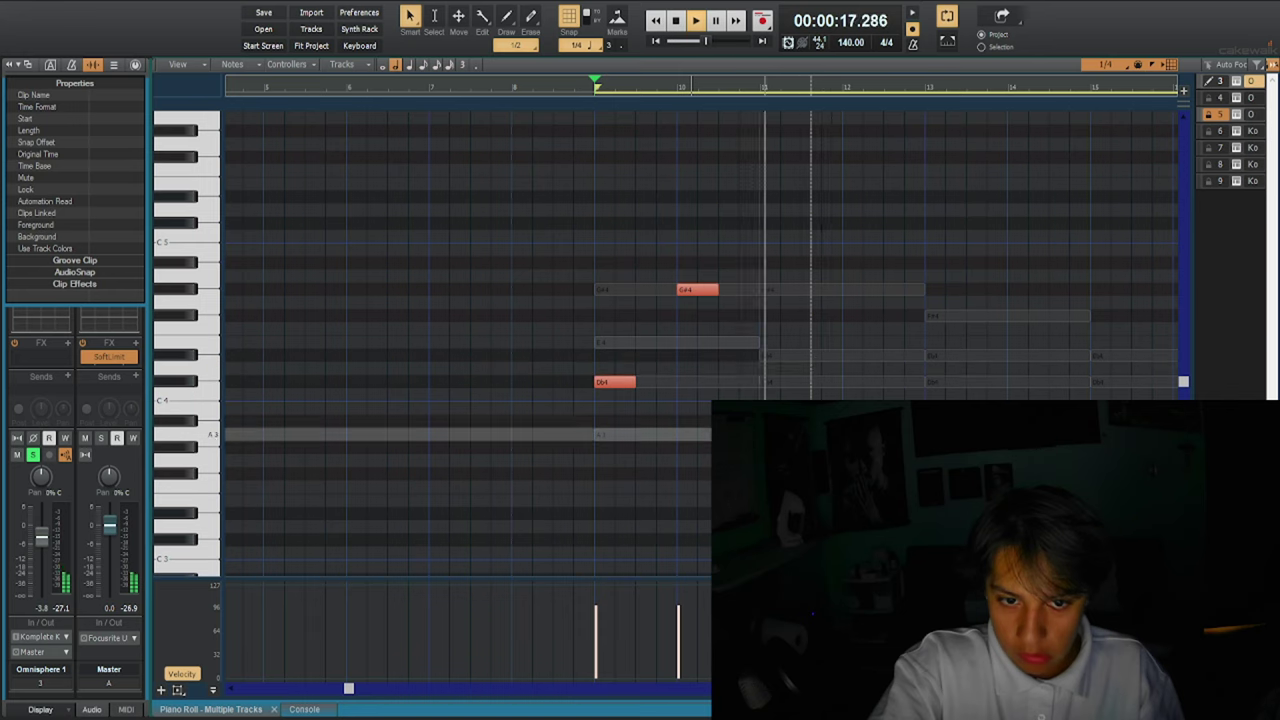
# On track 3, draw short G#4 notes at measures 11 and 13 and a C5 at measure 15, deleting the G4 at measure 11.
pyautogui.click(889, 381)
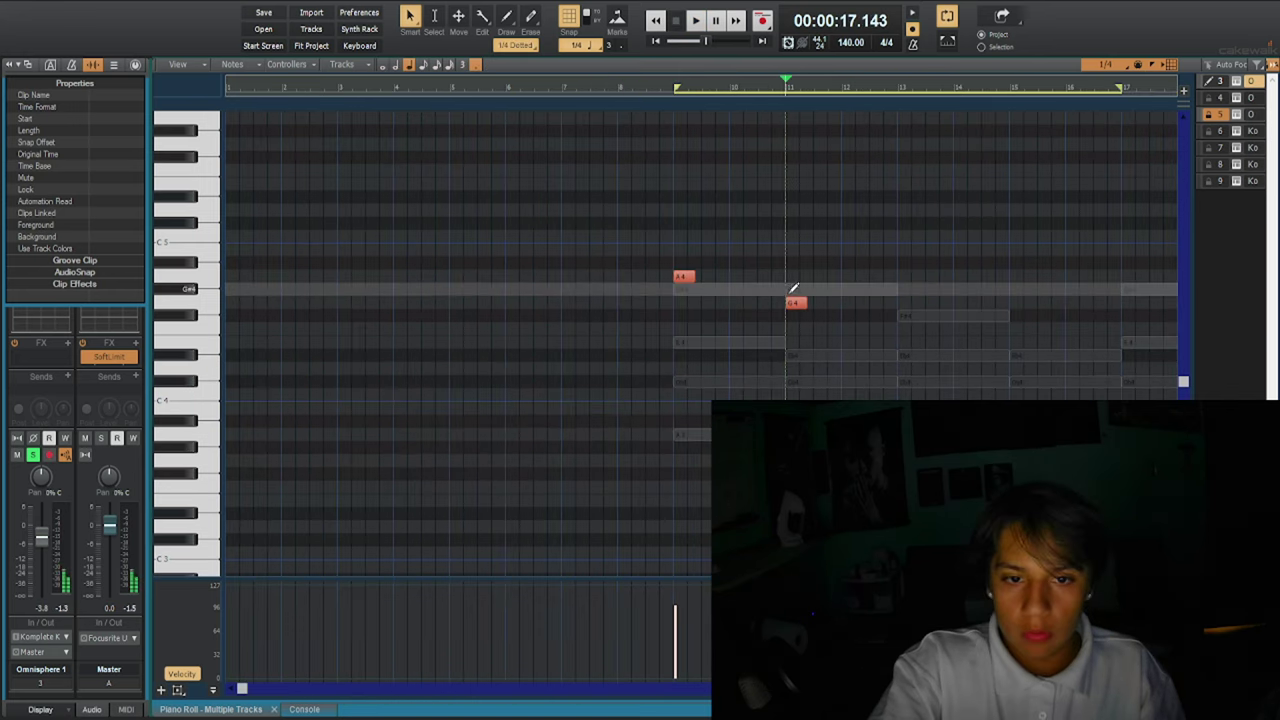
pyautogui.click(793, 289)
pyautogui.rightClick(797, 302)
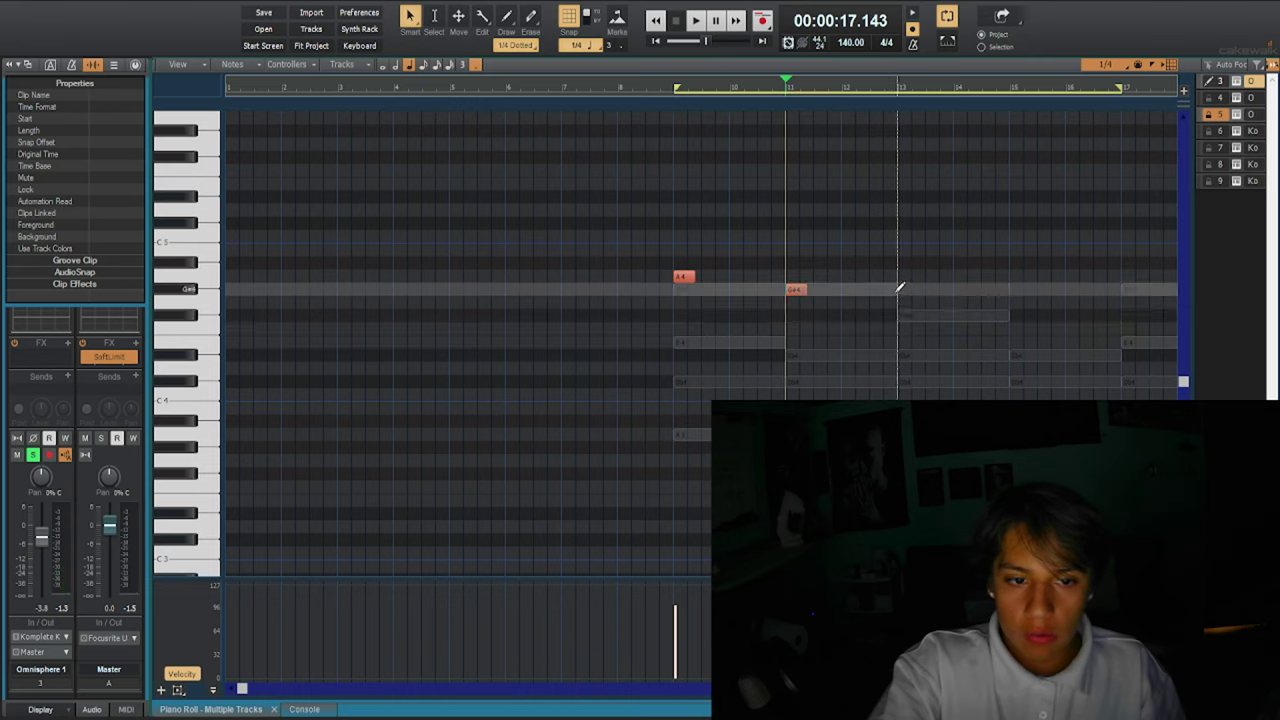
pyautogui.click(900, 290)
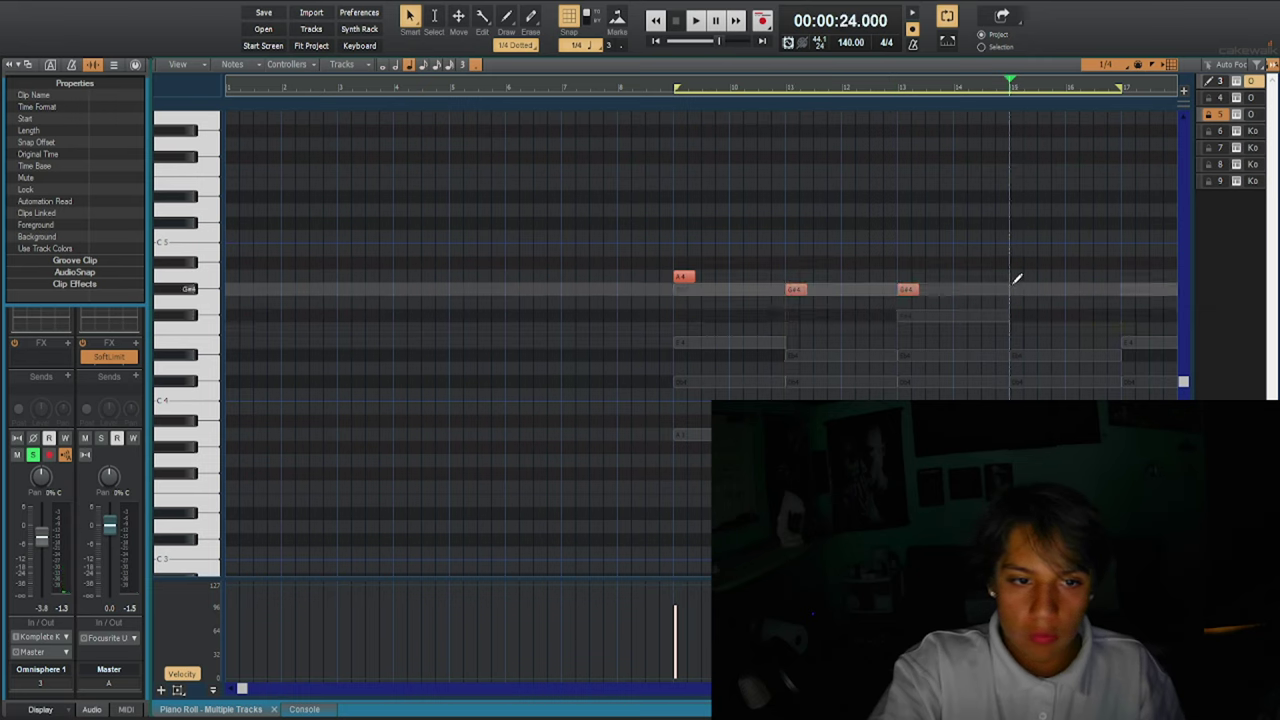
pyautogui.click(1015, 239)
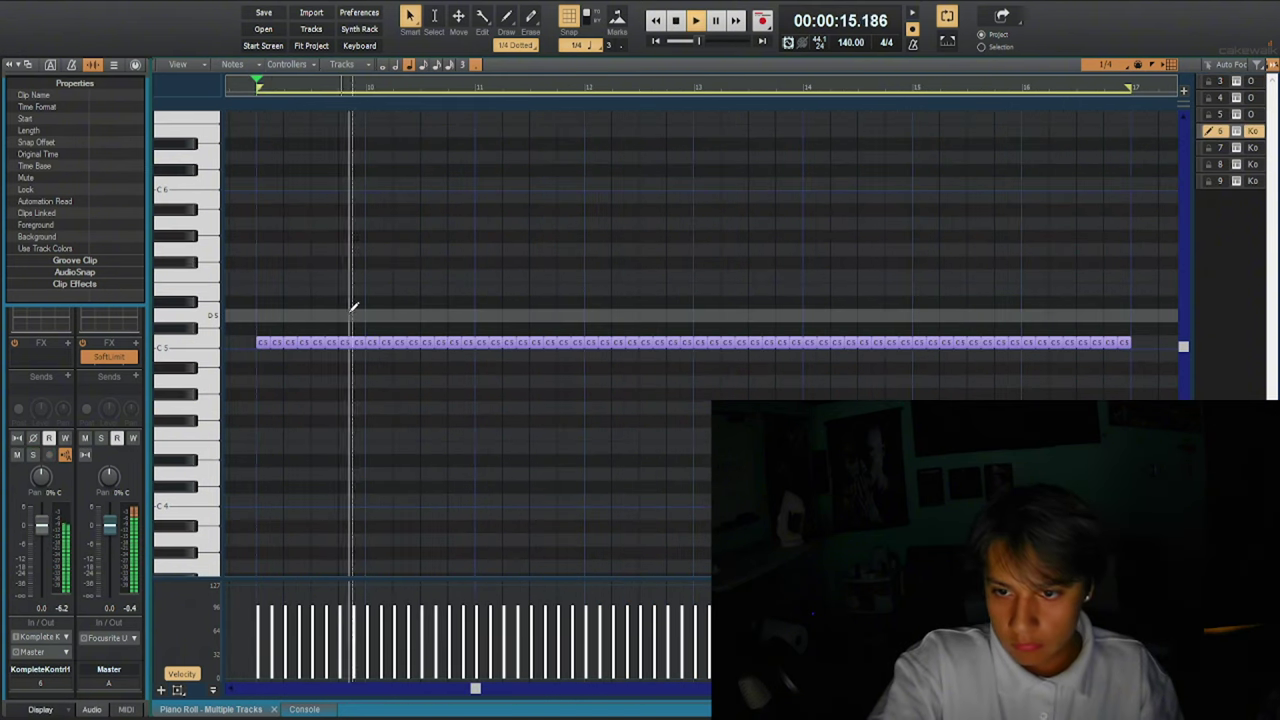
# Try splitting the C5 note just before beat 2 of measure 10 on track 6 into shorter notes, play it, and undo the change.
pyautogui.keyDown('alt'); pyautogui.click(387, 343); pyautogui.keyUp('alt')
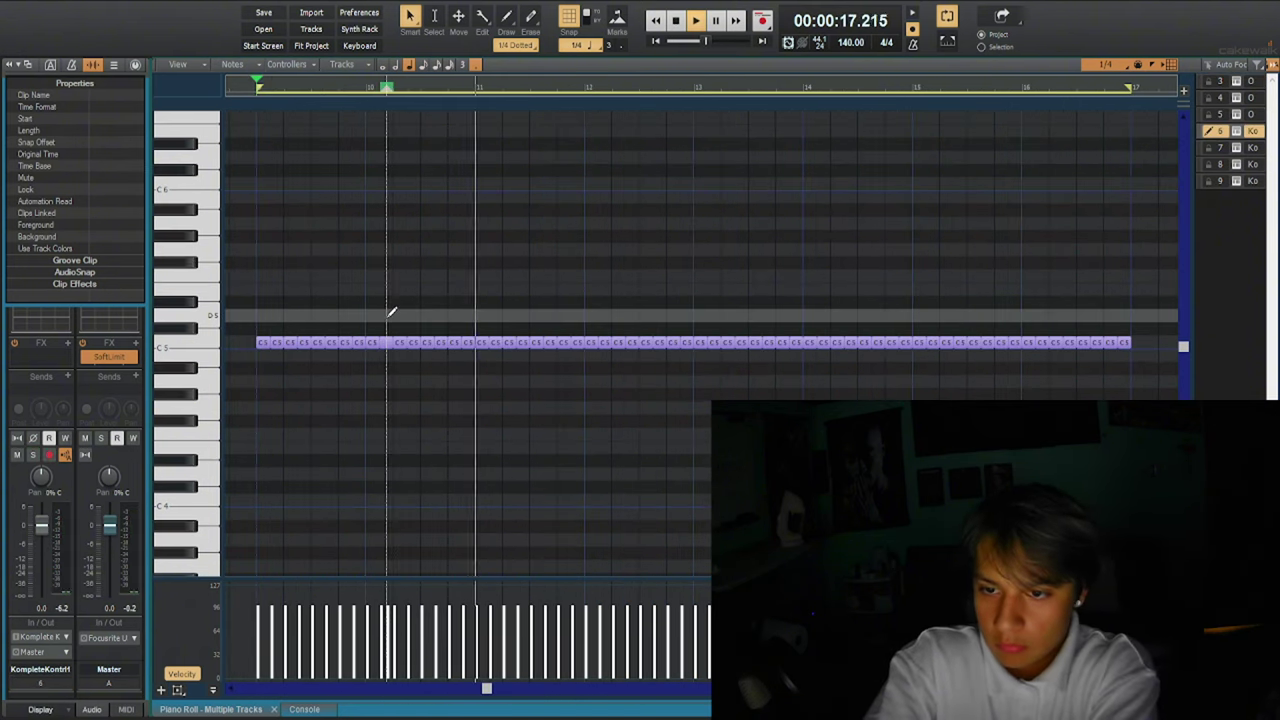
pyautogui.press('space')
pyautogui.press('space')
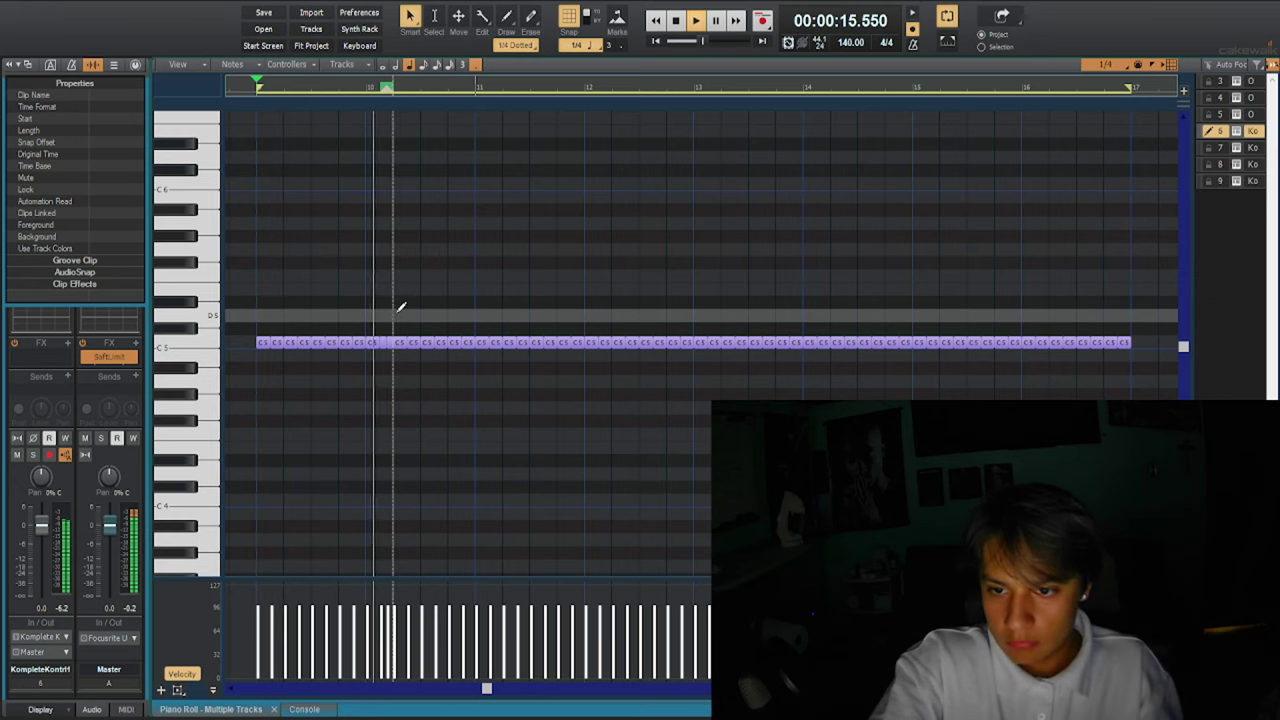
pyautogui.hotkey('ctrl', 'z')
# Select the two C5 notes on beat 2 of measure 10 on track 6 and play back the pattern.
pyautogui.moveTo(397, 312); pyautogui.dragTo(413, 360)
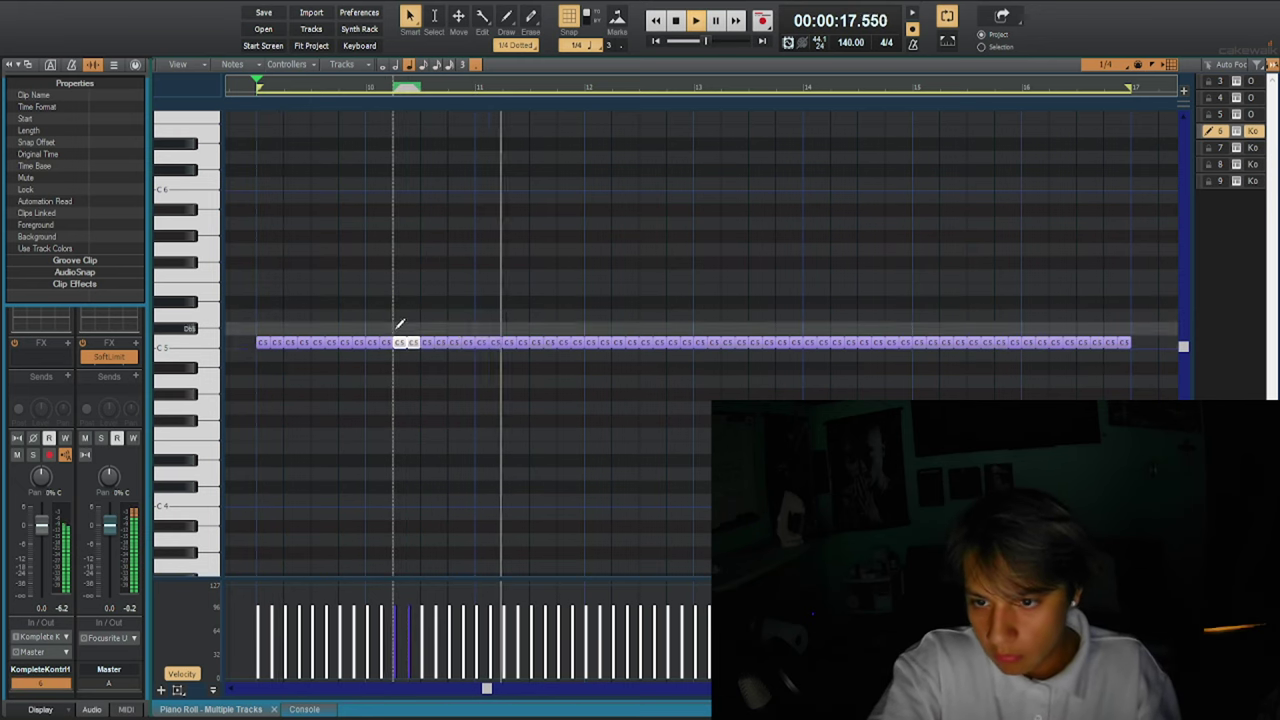
pyautogui.press('space')
pyautogui.press('space')
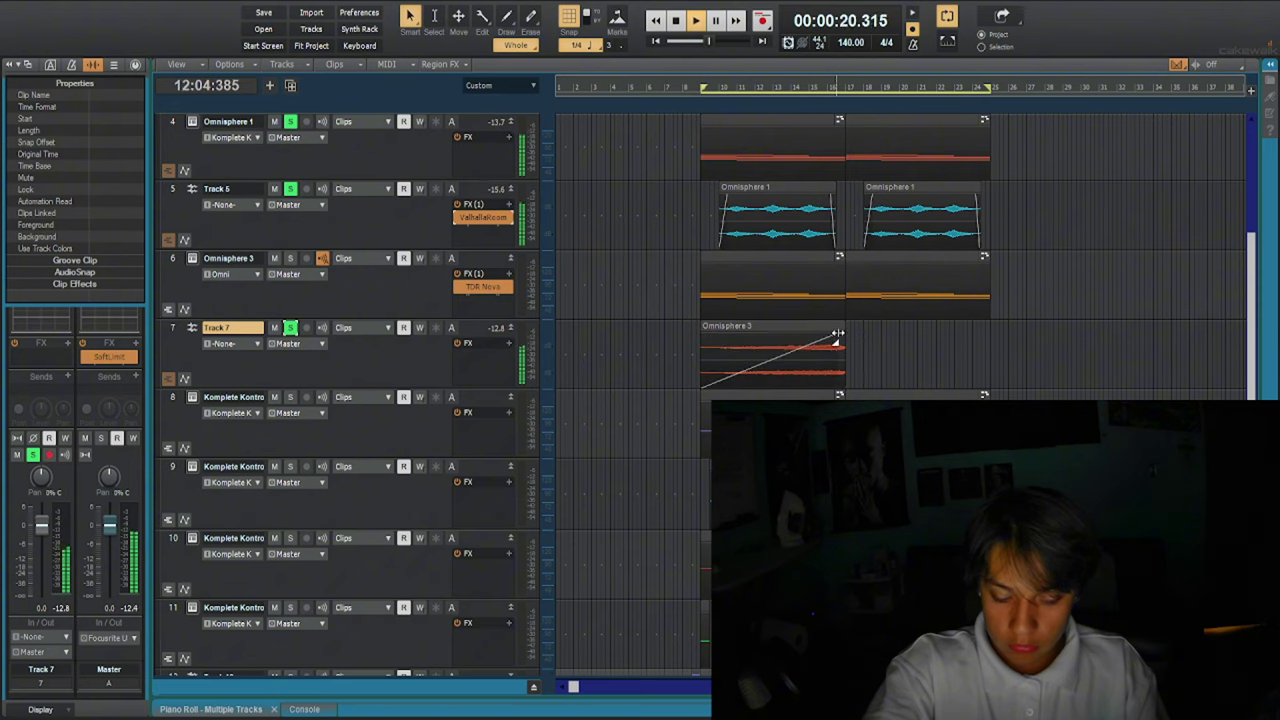
# Duplicate the Omnisphere 3 audio clip on track 7 to measure 17, turn off solo on tracks 4 and 7, and stop playback.
pyautogui.click(775, 342)
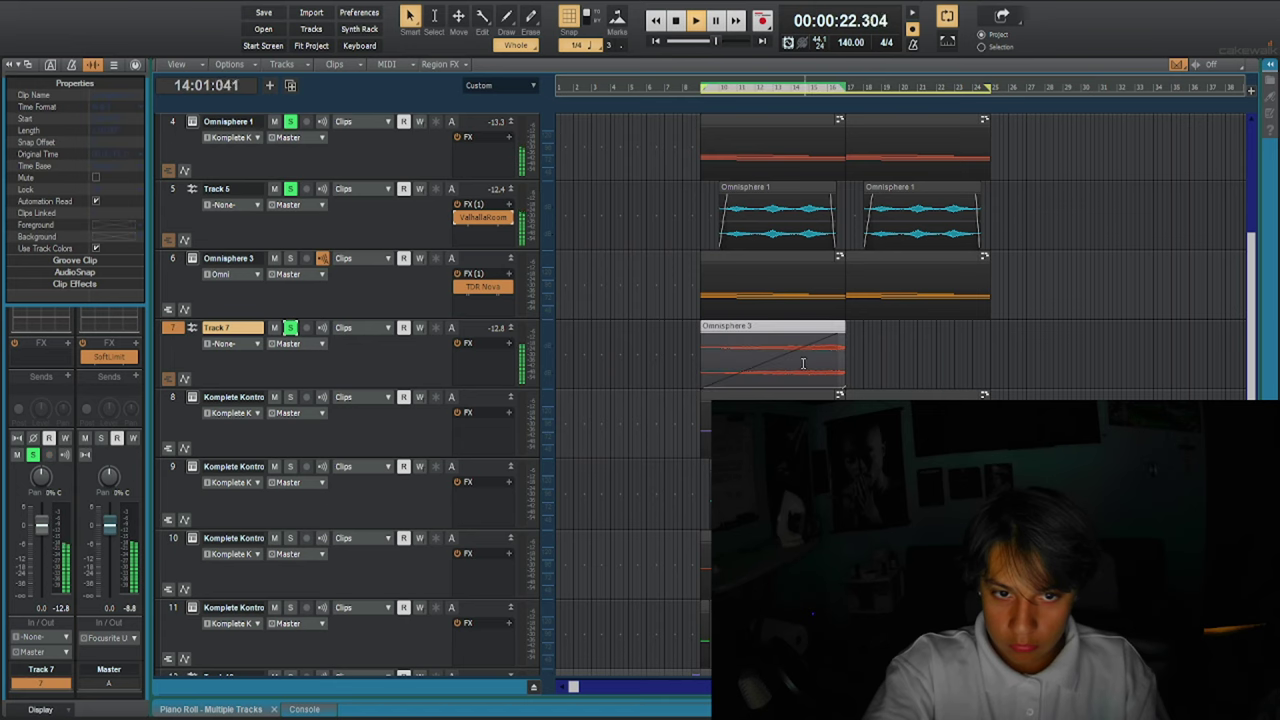
pyautogui.hotkey('ctrl', 'd')
pyautogui.click(290, 328)
pyautogui.press('space')
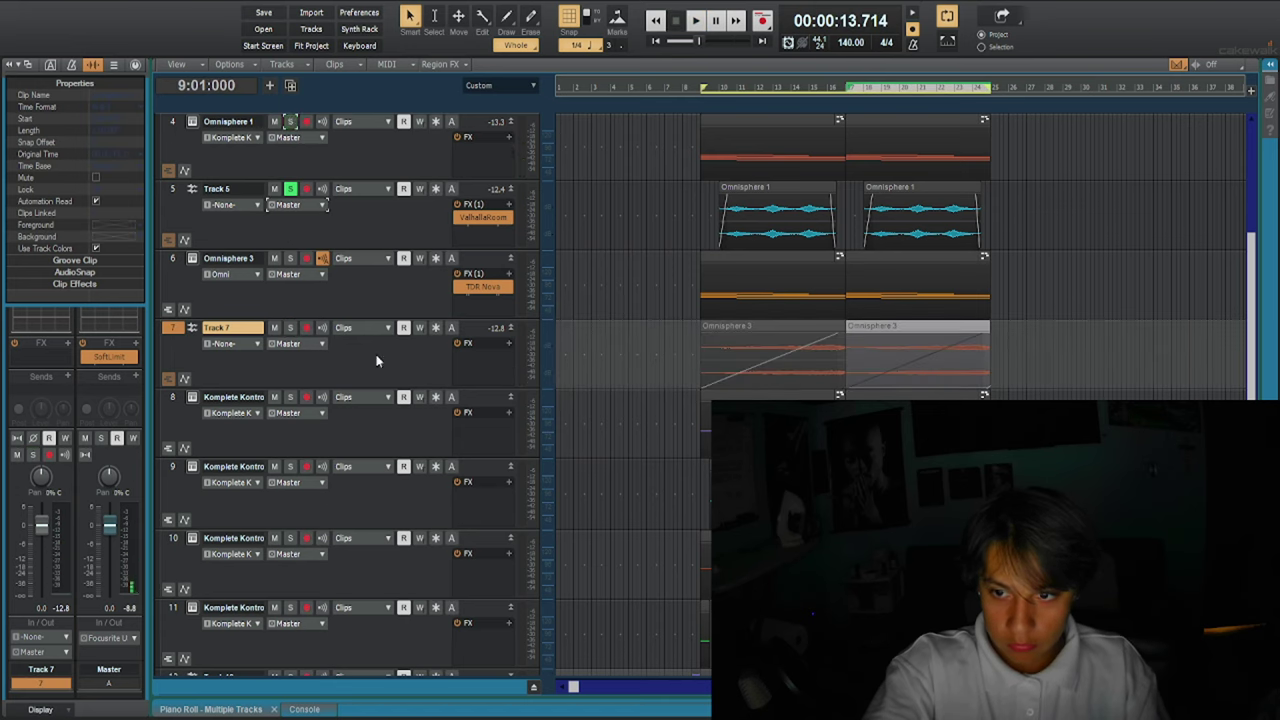
# Turn off solo on track 5 and play the unsoloed arrangement from measure 1.
pyautogui.click(459, 452)
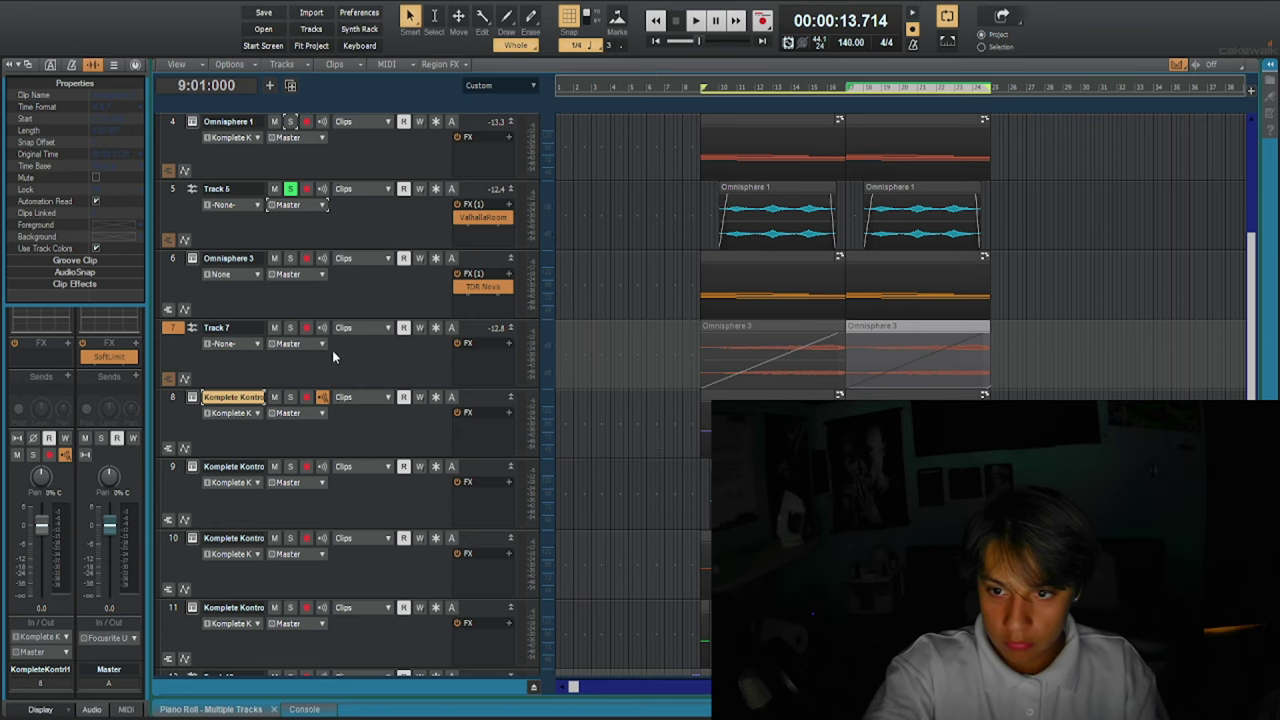
pyautogui.click(290, 189)
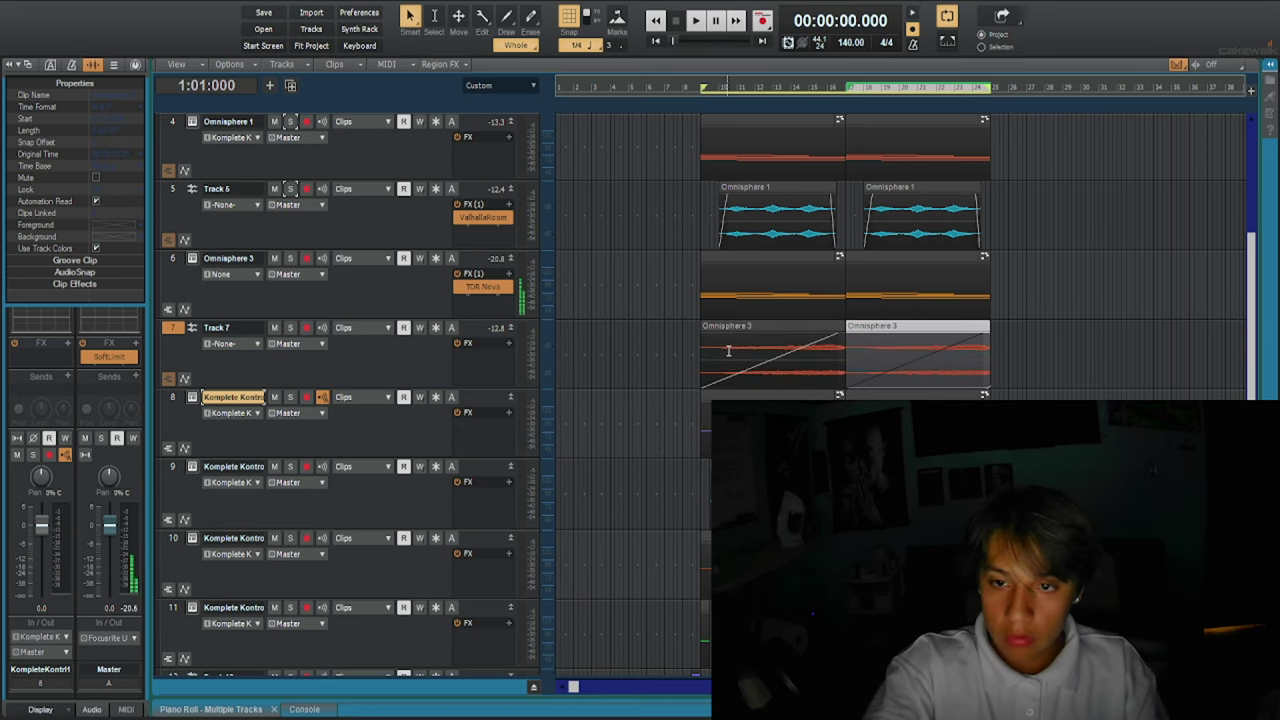
pyautogui.press('space')
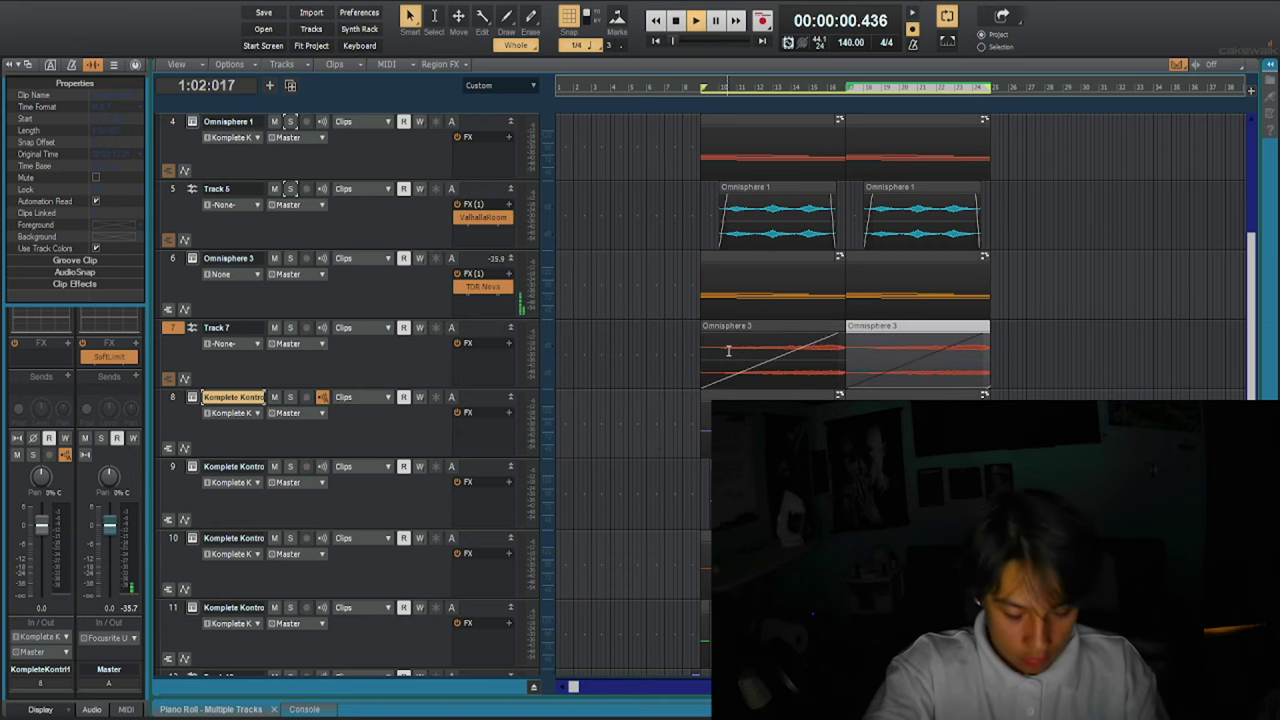